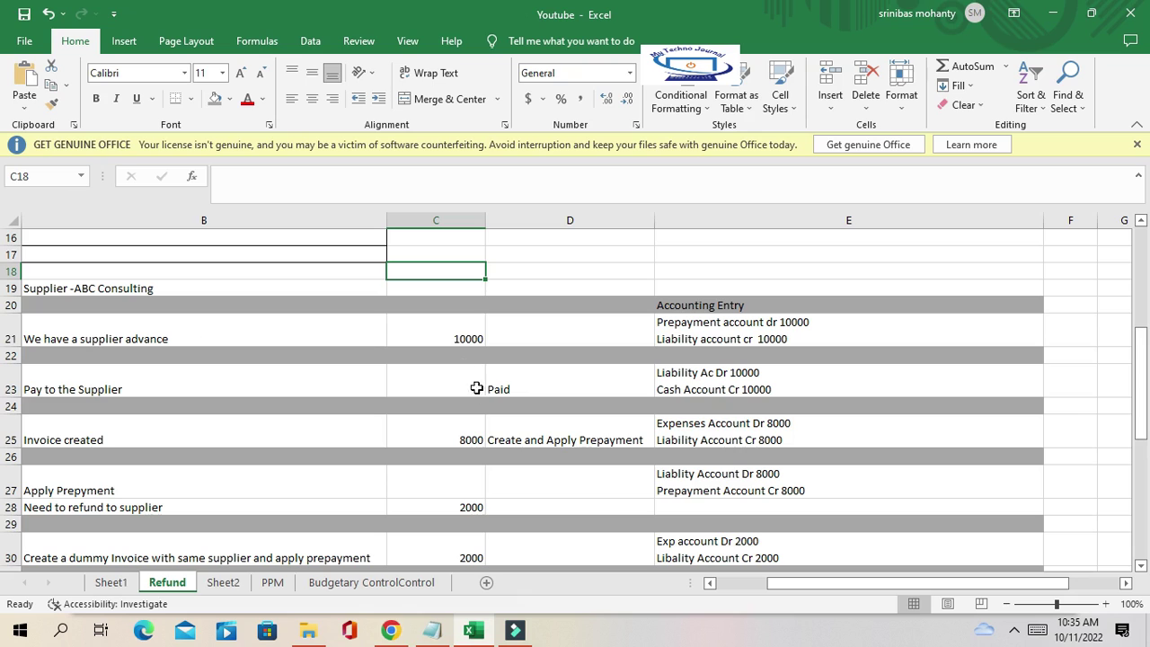
Review the supplier advance row and the prepayment and refund transactions listed for ABC Consulting on the Refund sheet.
{"action": "left_click", "coordinate": [457, 336]}
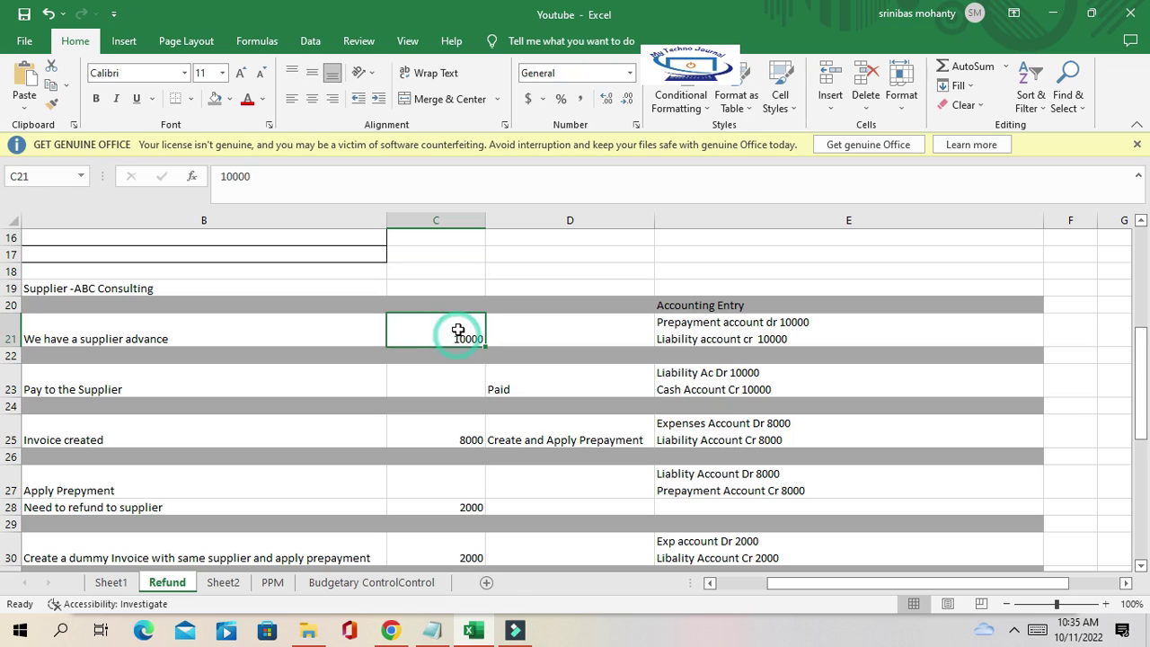
{"action": "left_click", "coordinate": [225, 332]}
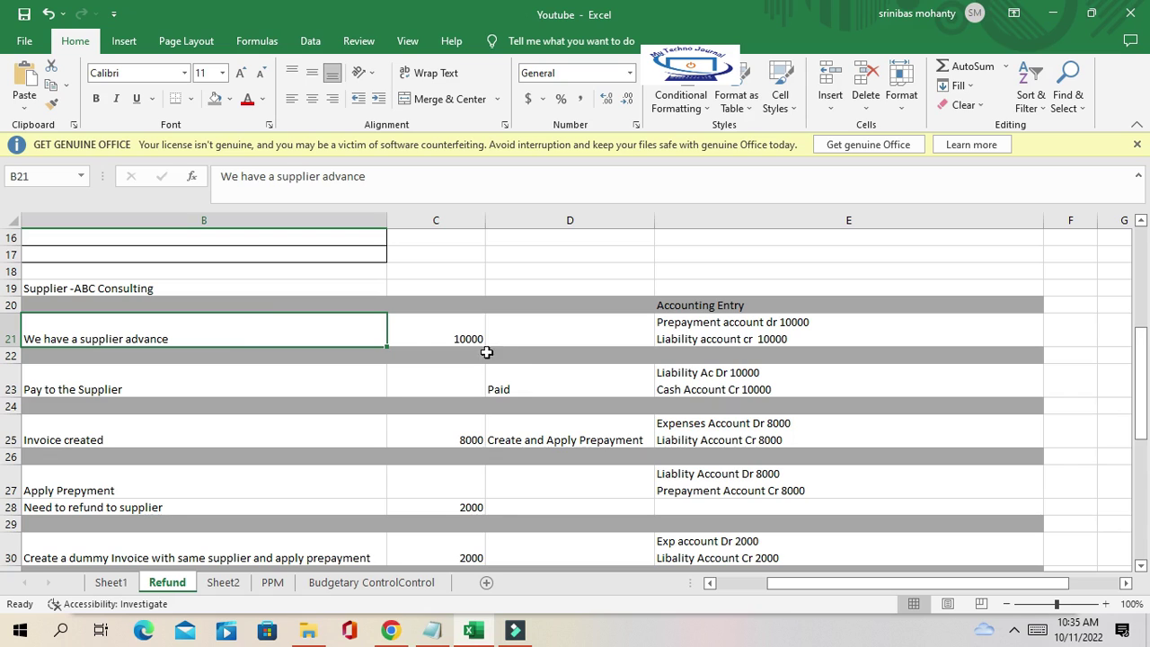
{"action": "left_click", "coordinate": [443, 332]}
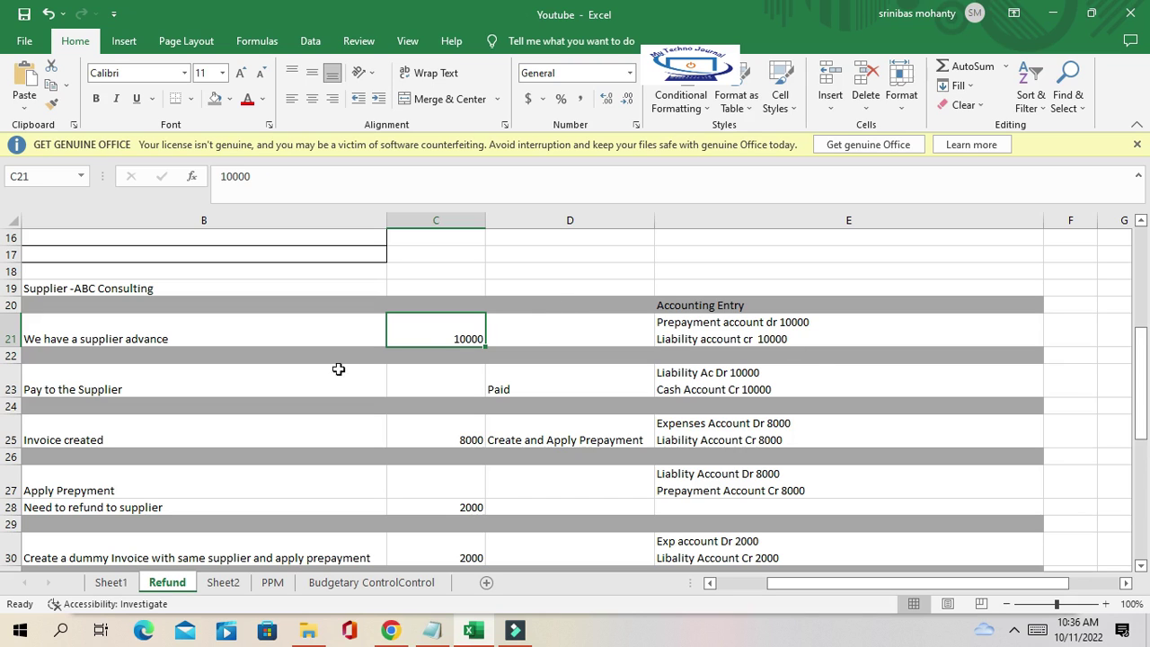
{"action": "left_click", "coordinate": [142, 328]}
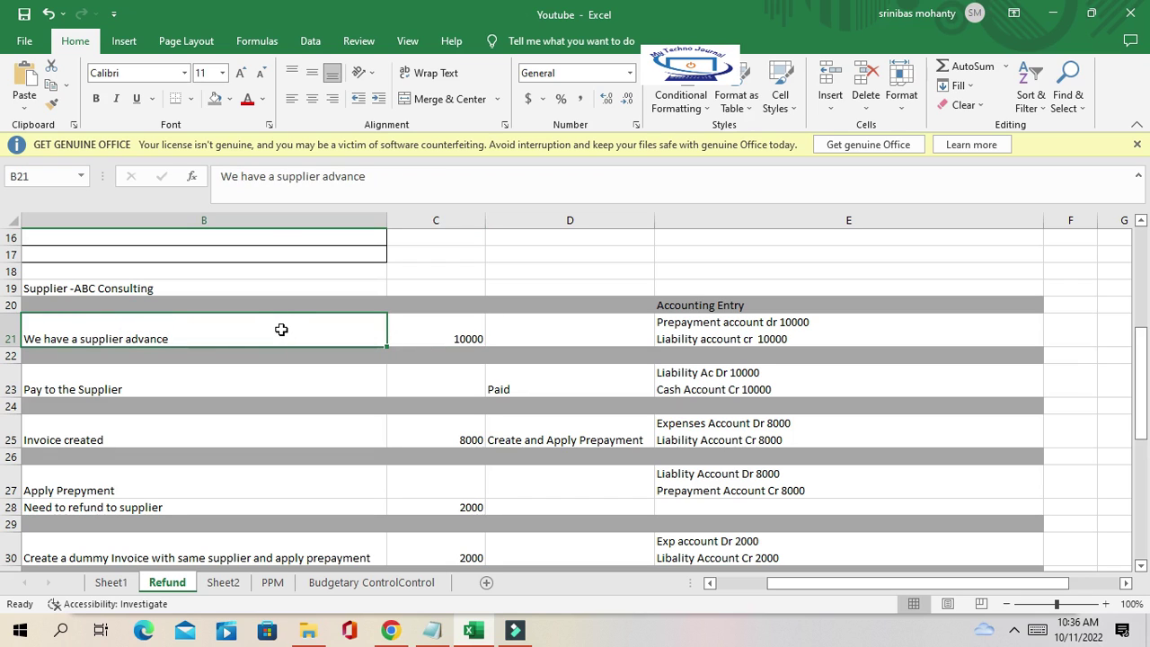
{"action": "left_click_drag", "start_coordinate": [278, 326], "coordinate": [306, 550]}
{"action": "left_click", "coordinate": [235, 332]}
{"action": "left_click_drag", "start_coordinate": [254, 324], "coordinate": [759, 521]}
{"action": "scroll", "coordinate": [760, 437], "scroll_direction": "down", "scroll_amount": 2}
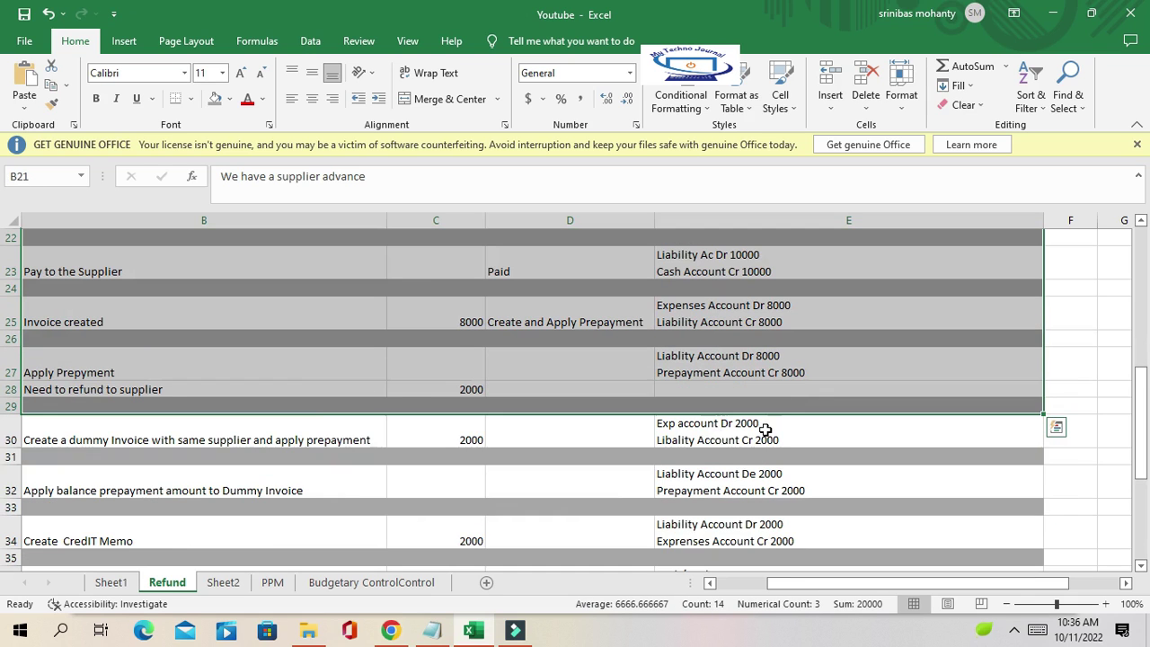
{"action": "scroll", "coordinate": [401, 371], "scroll_direction": "up", "scroll_amount": 1}
{"action": "left_click", "coordinate": [206, 275]}
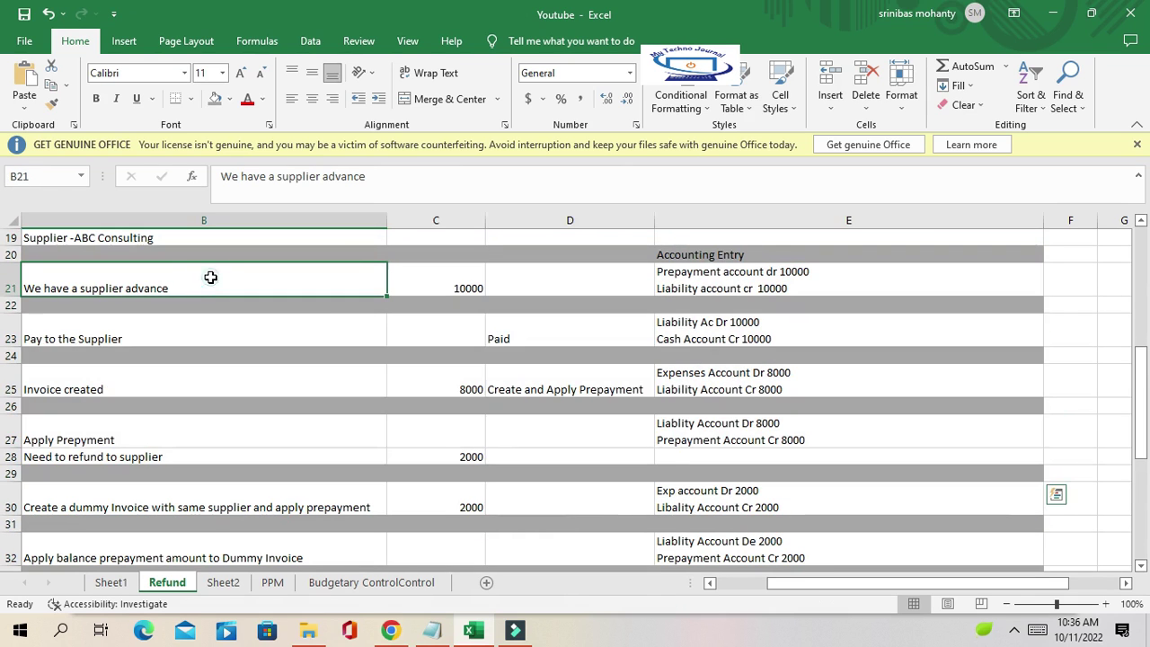
{"action": "left_click_drag", "start_coordinate": [371, 274], "coordinate": [698, 542]}
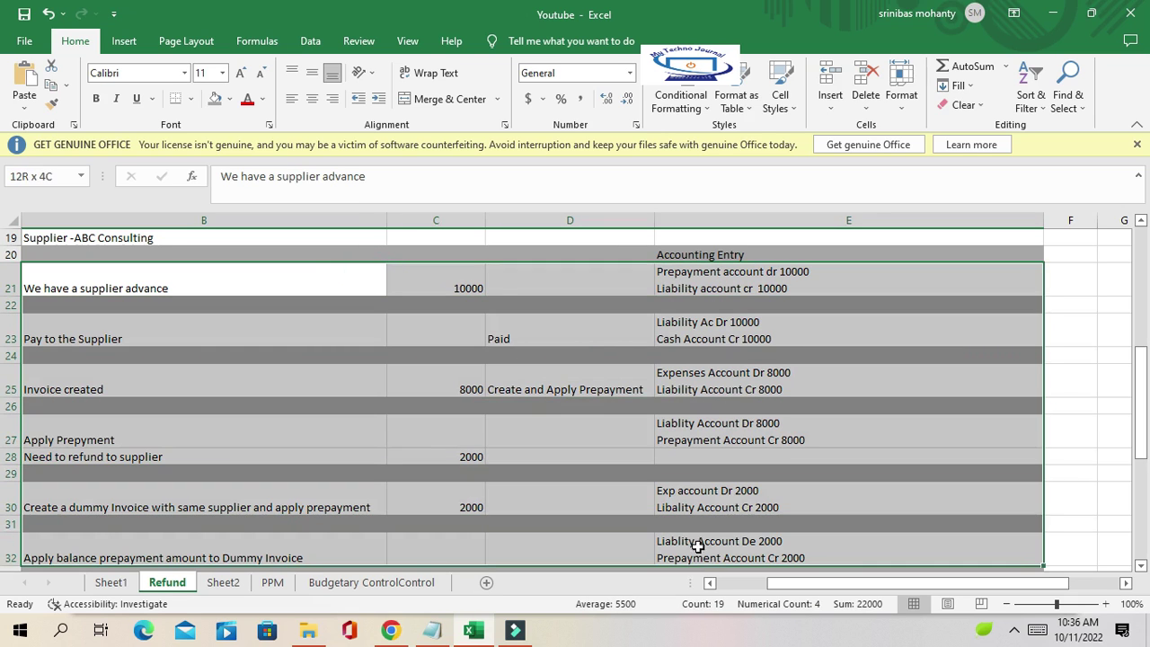
{"action": "scroll", "coordinate": [692, 477], "scroll_direction": "down", "scroll_amount": 1}
{"action": "scroll", "coordinate": [691, 477], "scroll_direction": "up", "scroll_amount": 4}
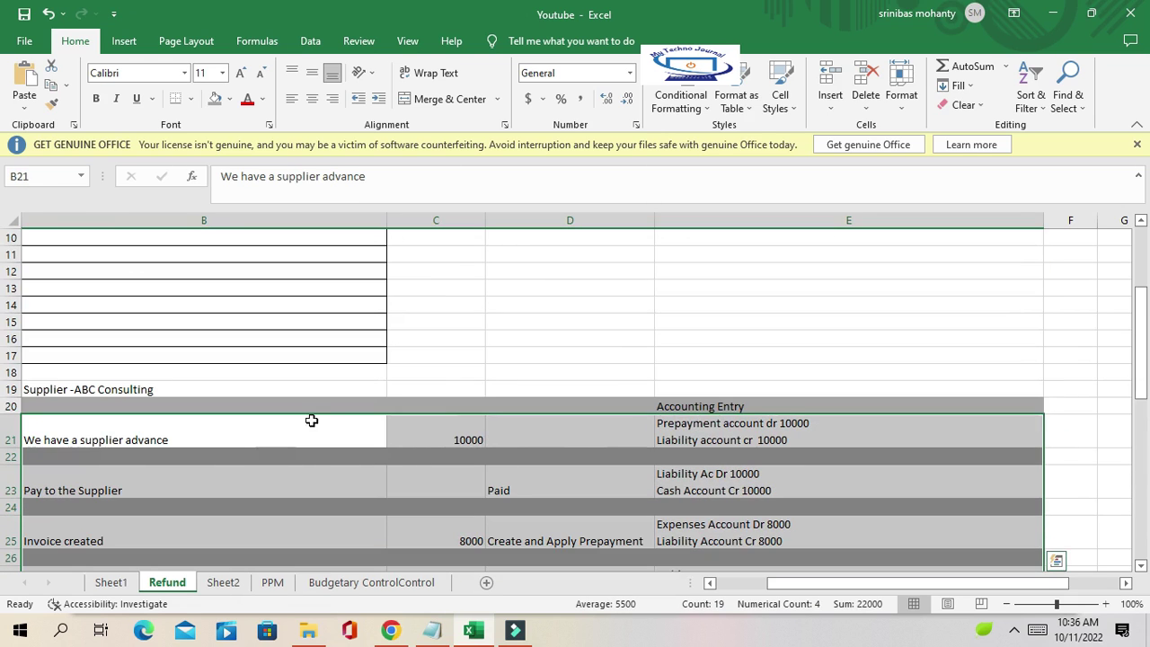
{"action": "scroll", "coordinate": [312, 418], "scroll_direction": "down", "scroll_amount": 2}
{"action": "left_click", "coordinate": [253, 435]}
Examine the accounting entries for the supplier advance, supplier payment, created invoice and prepayment application.
{"action": "left_click", "coordinate": [183, 333]}
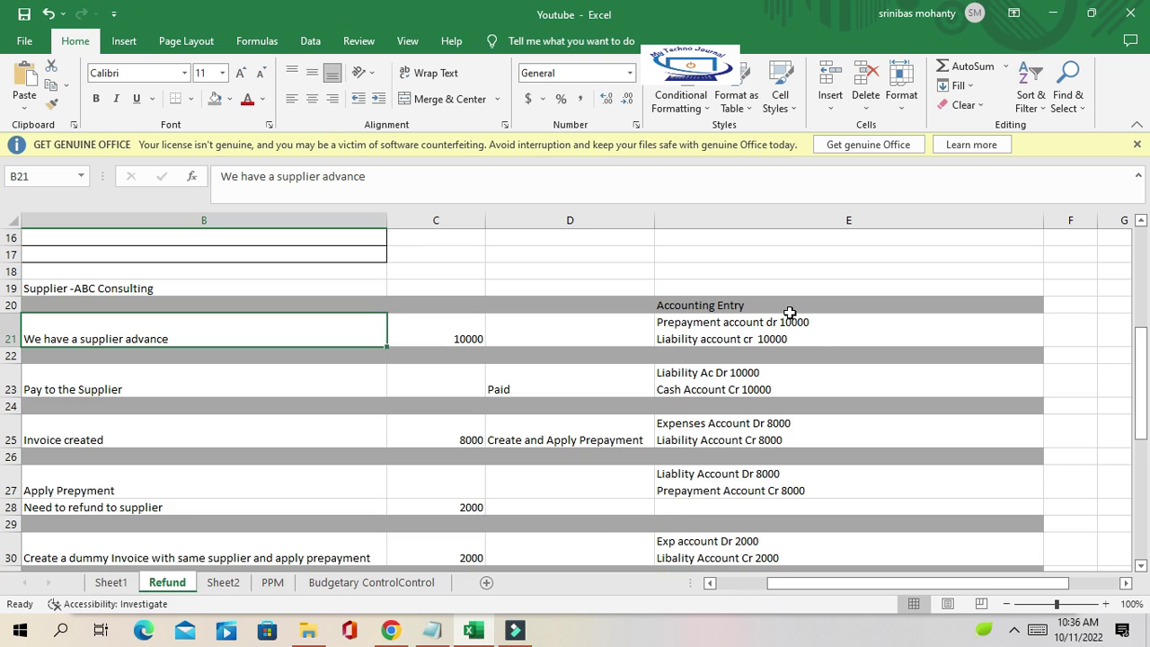
{"action": "left_click", "coordinate": [820, 329]}
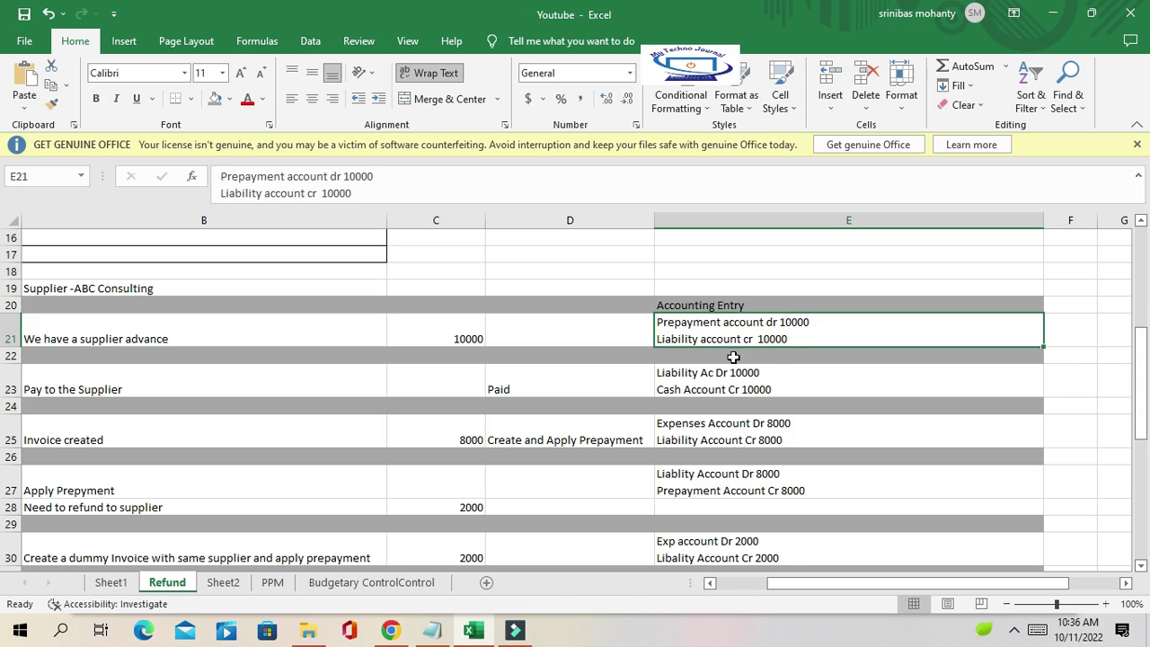
{"action": "left_click", "coordinate": [190, 382]}
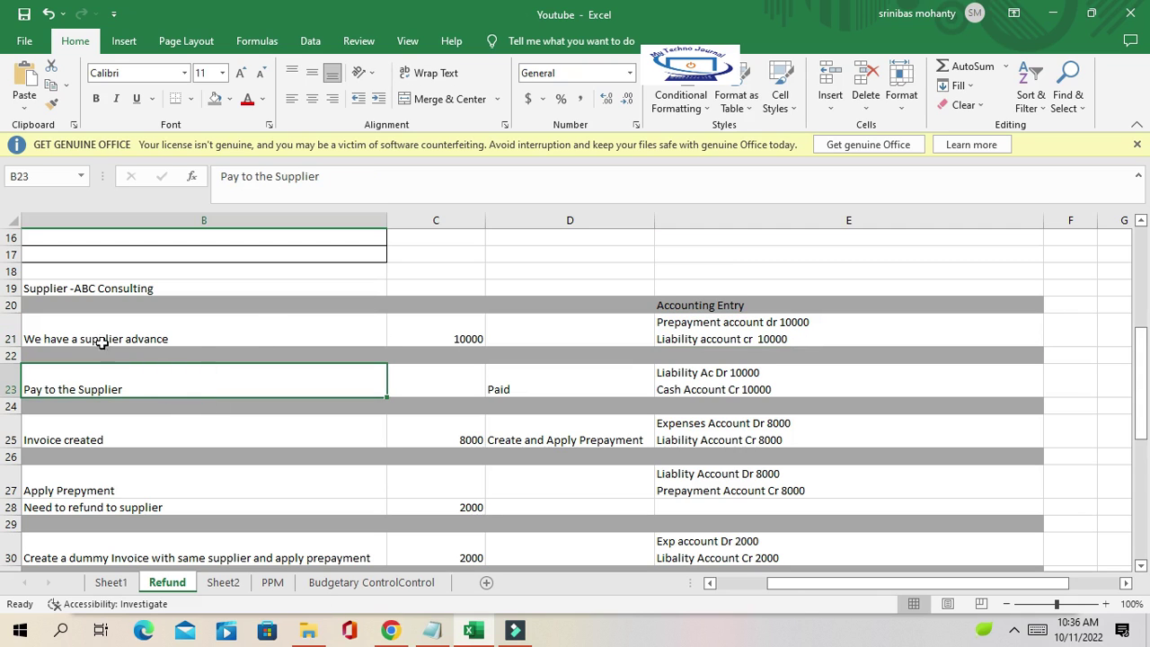
{"action": "left_click", "coordinate": [213, 325]}
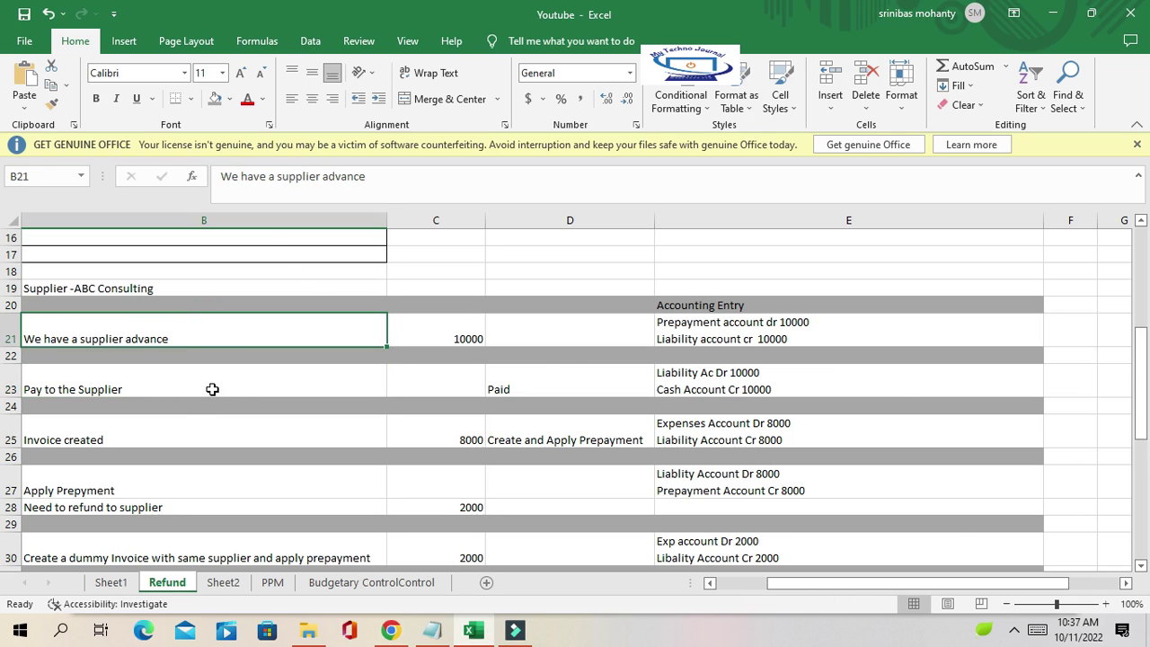
{"action": "left_click", "coordinate": [582, 380]}
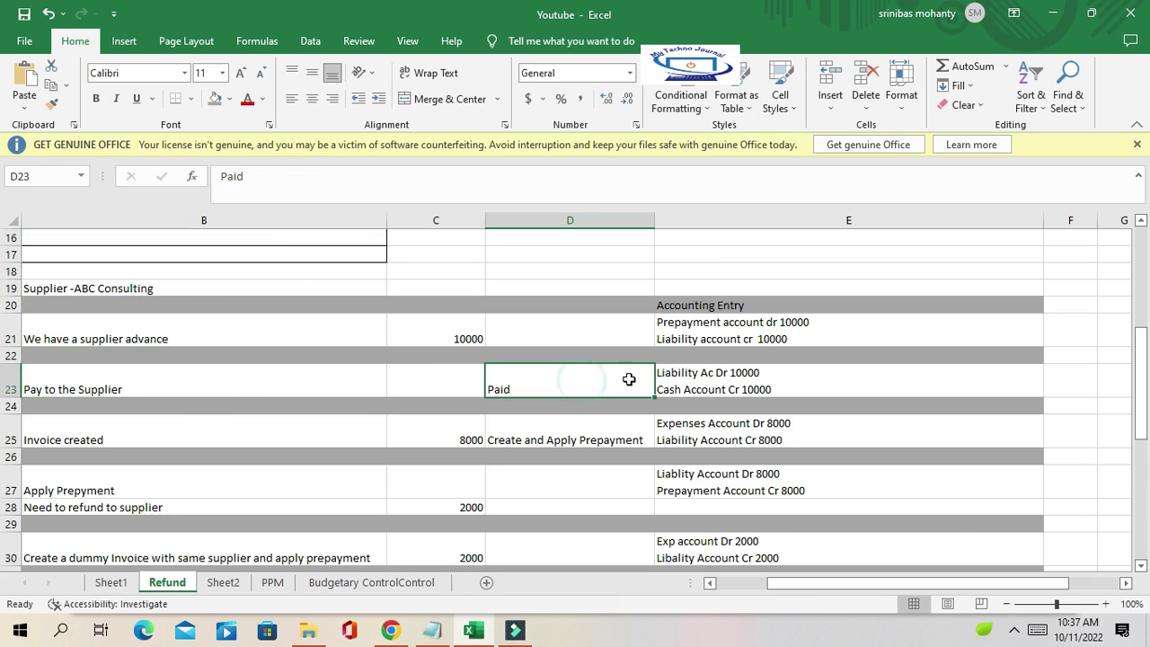
{"action": "left_click", "coordinate": [778, 378]}
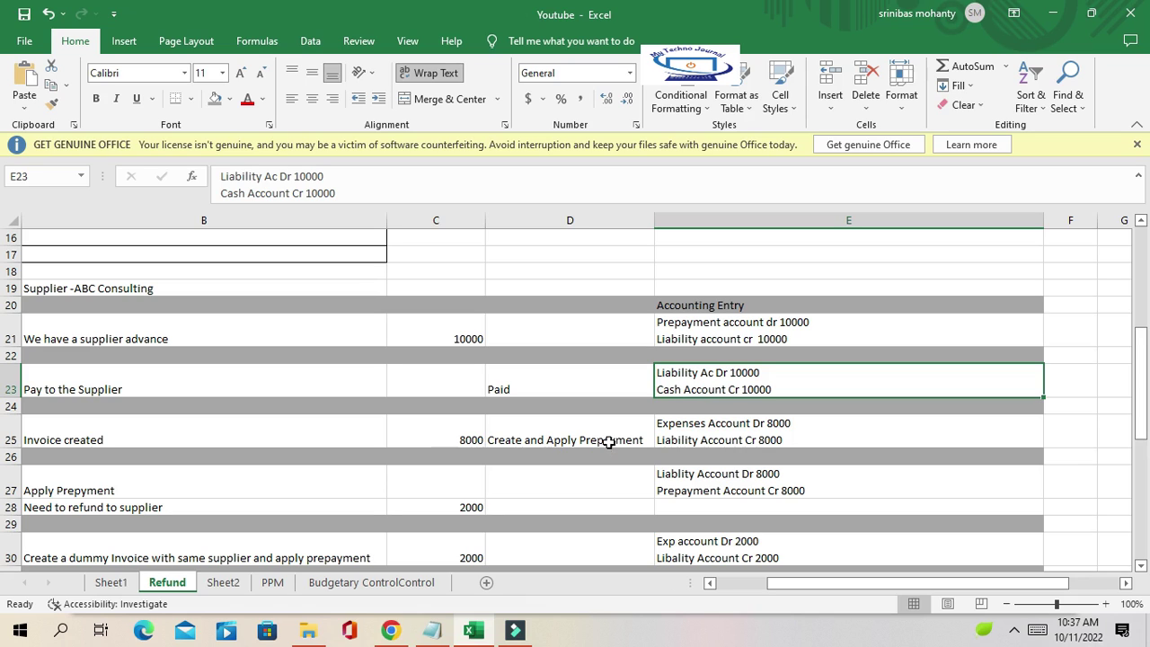
{"action": "left_click", "coordinate": [792, 436]}
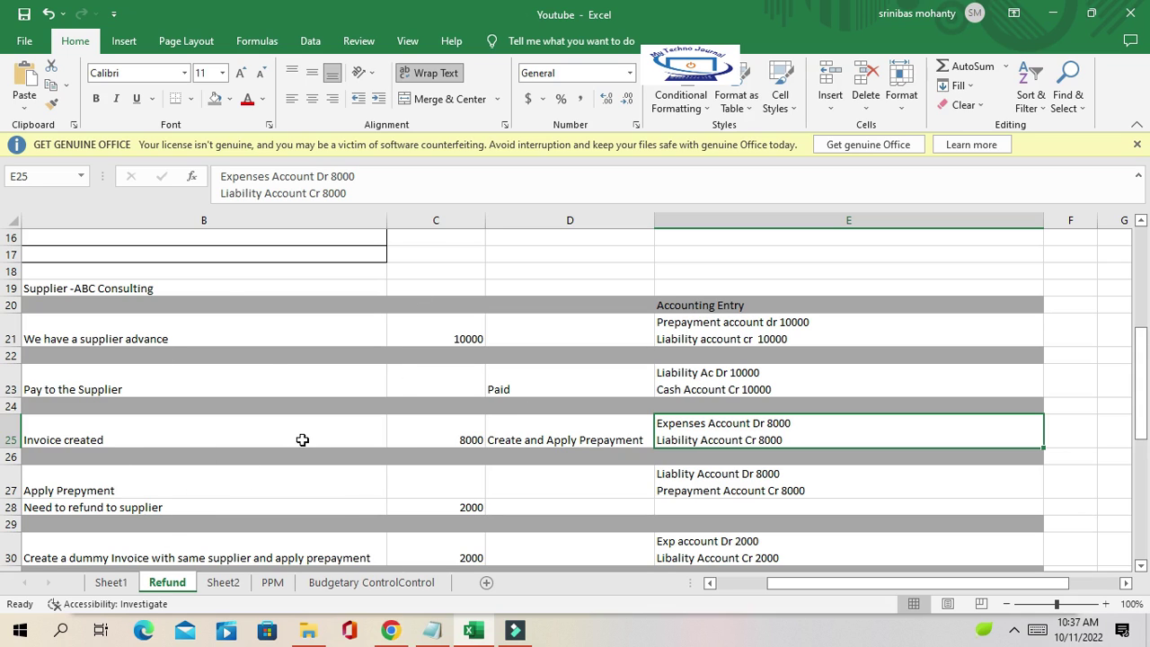
{"action": "left_click", "coordinate": [178, 508]}
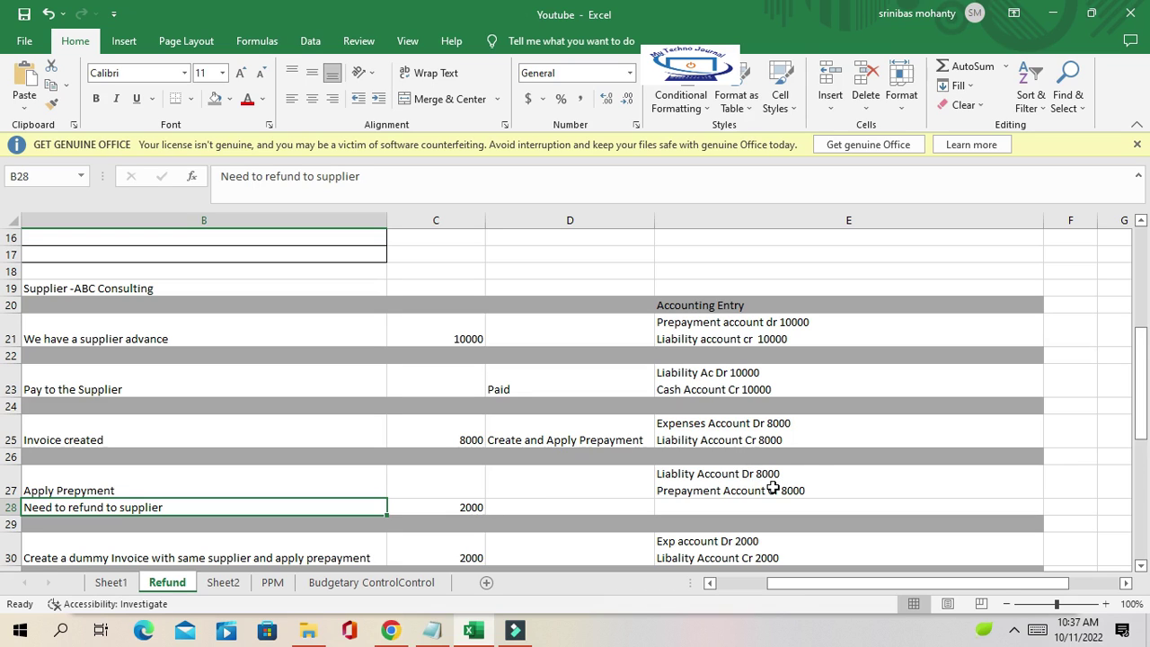
{"action": "left_click", "coordinate": [759, 480]}
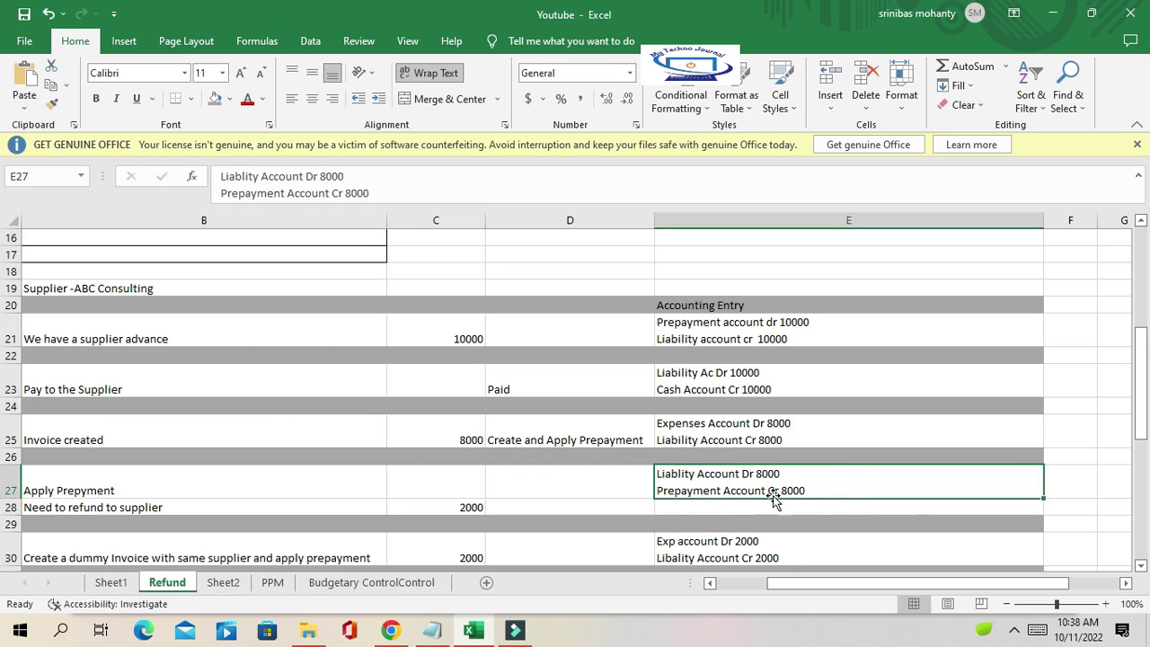
{"action": "left_click", "coordinate": [820, 491]}
Replace the text of the refund line in cell B28 with "Supplier need-to-refund".
{"action": "scroll", "coordinate": [824, 333], "scroll_direction": "down", "scroll_amount": 1}
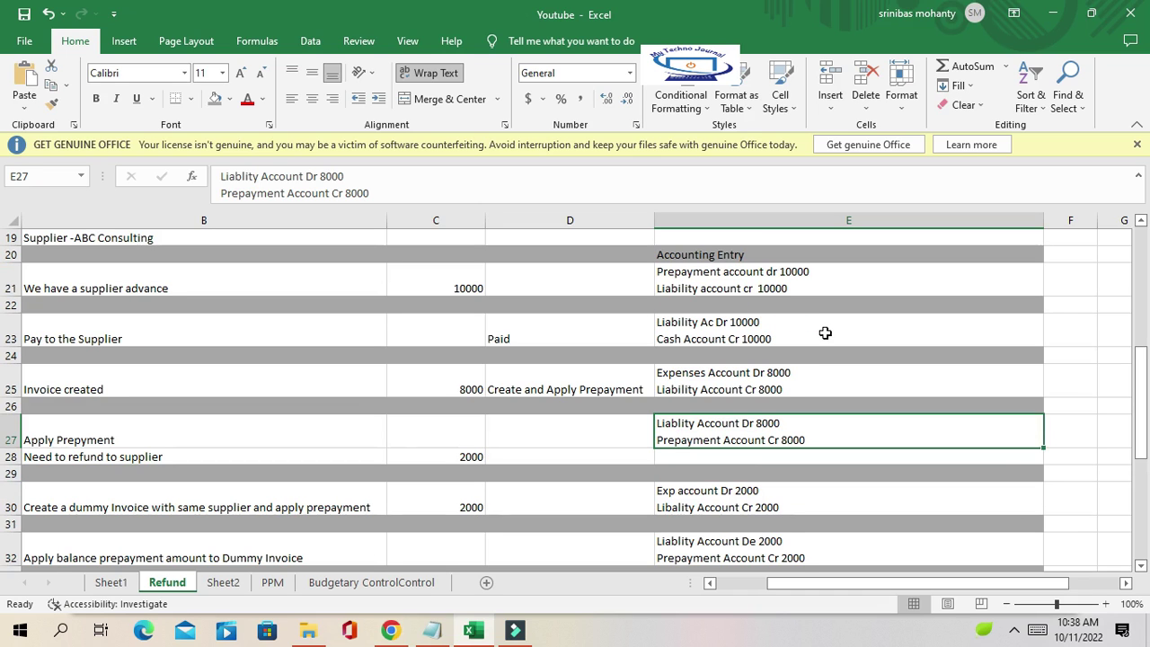
{"action": "left_click", "coordinate": [119, 462]}
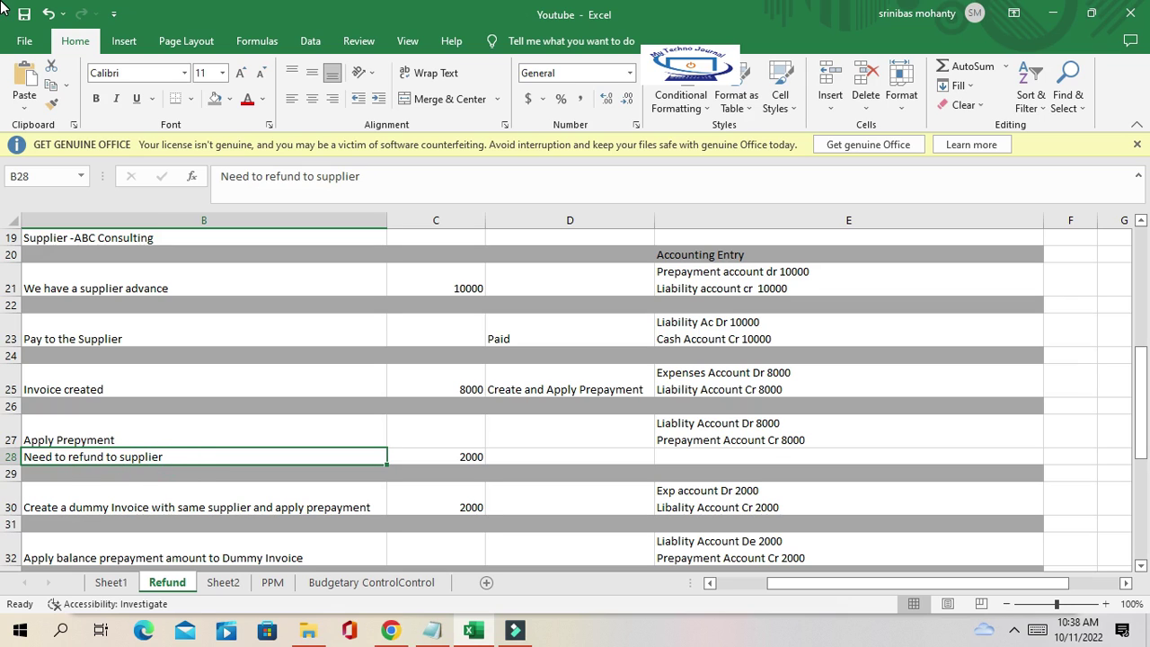
{"action": "type", "text": "Supplier "}
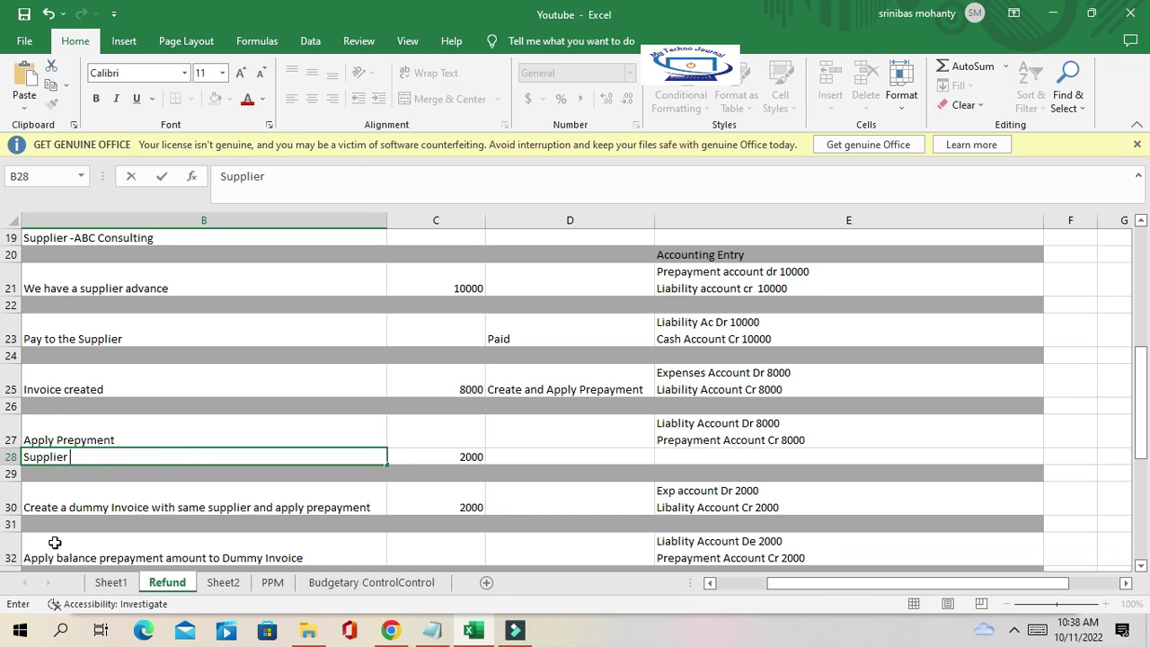
{"action": "type", "text": "need-to-re"}
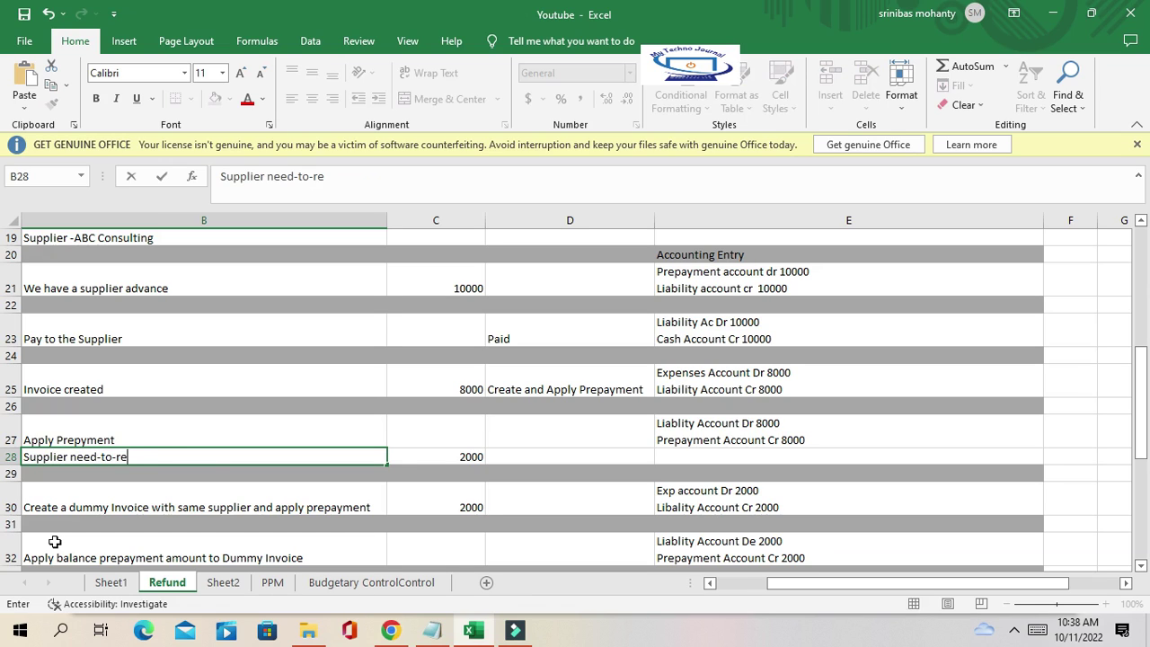
{"action": "type", "text": "fund"}
{"action": "left_click", "coordinate": [528, 456]}
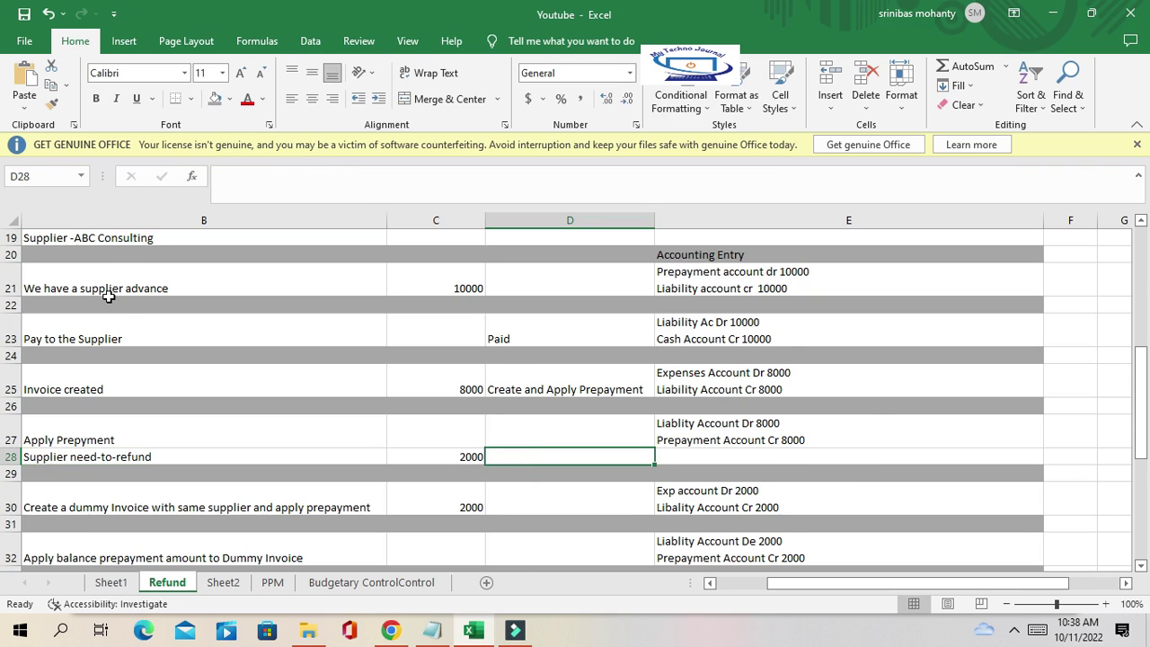
Review the ABC Consulting rows from the supplier heading through the prepayment application, including the advance's accounting entry.
{"action": "left_click_drag", "start_coordinate": [118, 239], "coordinate": [774, 441]}
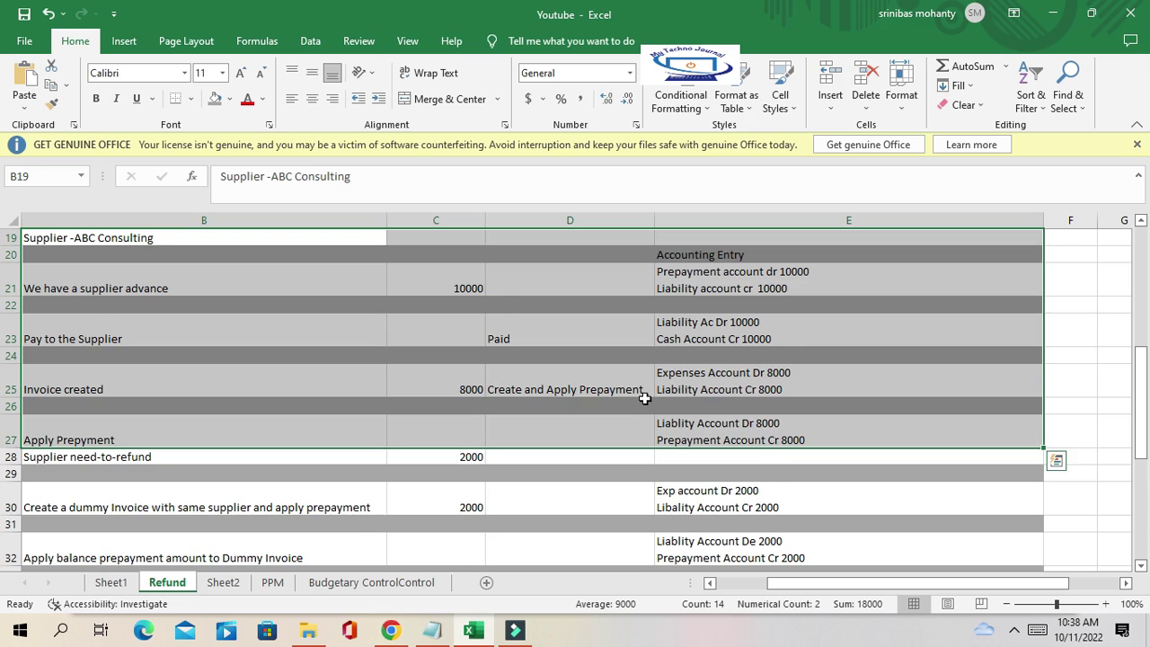
{"action": "scroll", "coordinate": [641, 395], "scroll_direction": "down", "scroll_amount": 1}
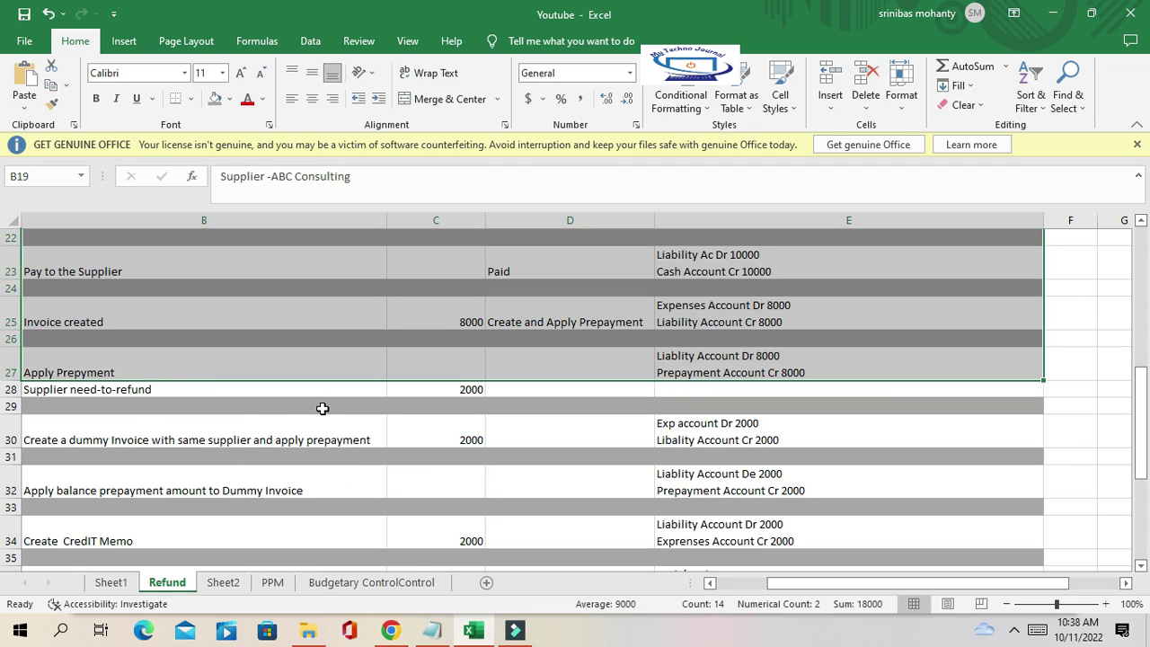
{"action": "left_click", "coordinate": [796, 341]}
{"action": "scroll", "coordinate": [800, 364], "scroll_direction": "up", "scroll_amount": 2}
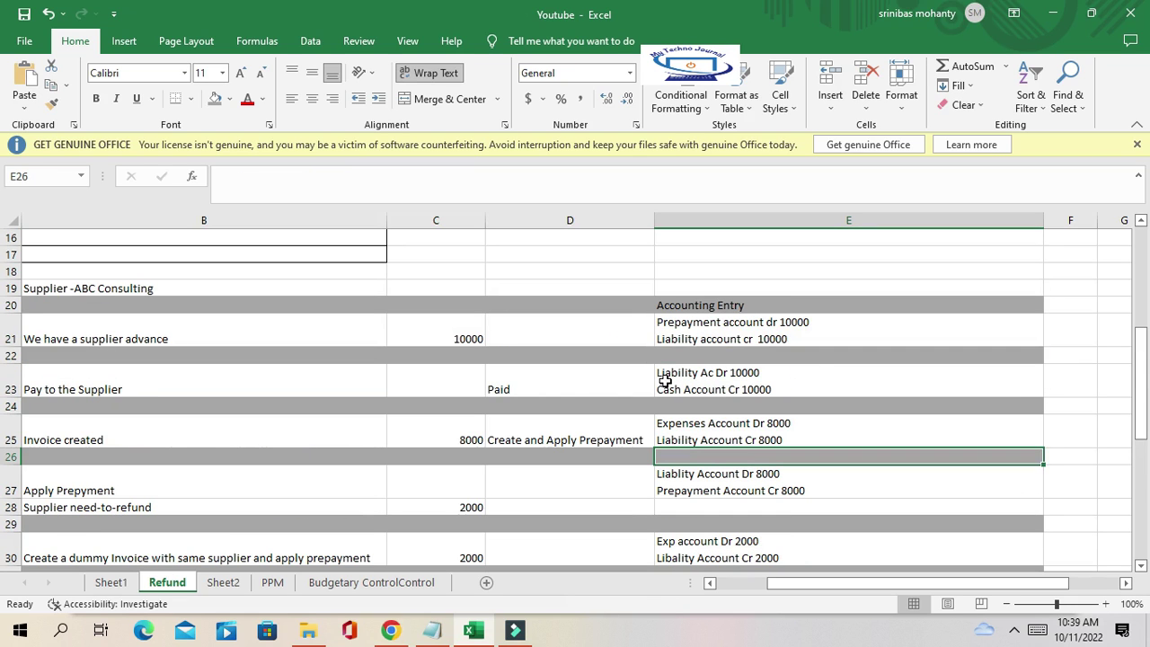
{"action": "left_click", "coordinate": [714, 321]}
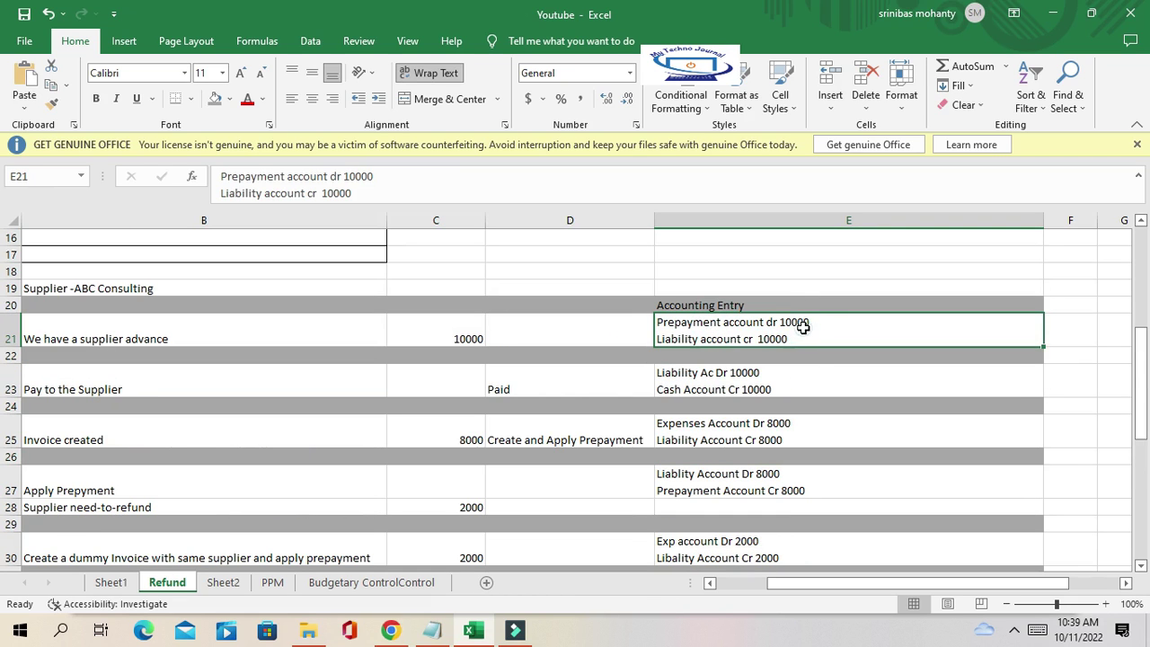
{"action": "scroll", "coordinate": [787, 359], "scroll_direction": "down", "scroll_amount": 1}
{"action": "scroll", "coordinate": [381, 394], "scroll_direction": "down", "scroll_amount": 1}
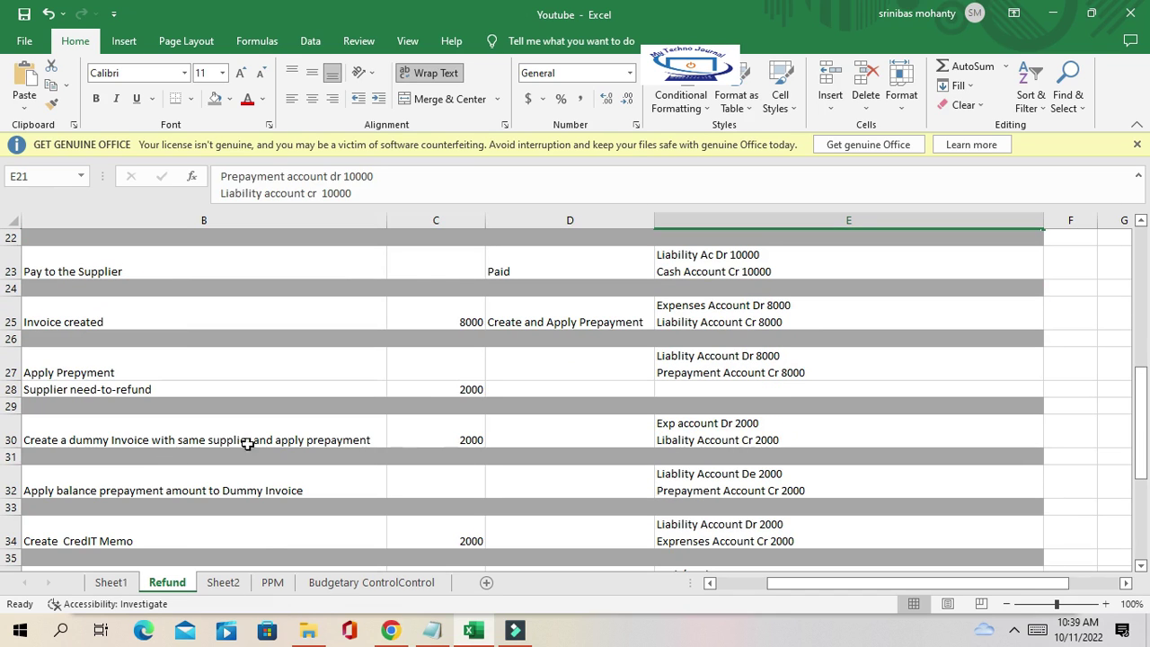
Examine the dummy invoice row and compare its accounting entry with the one for applying the balance prepayment.
{"action": "left_click", "coordinate": [191, 430]}
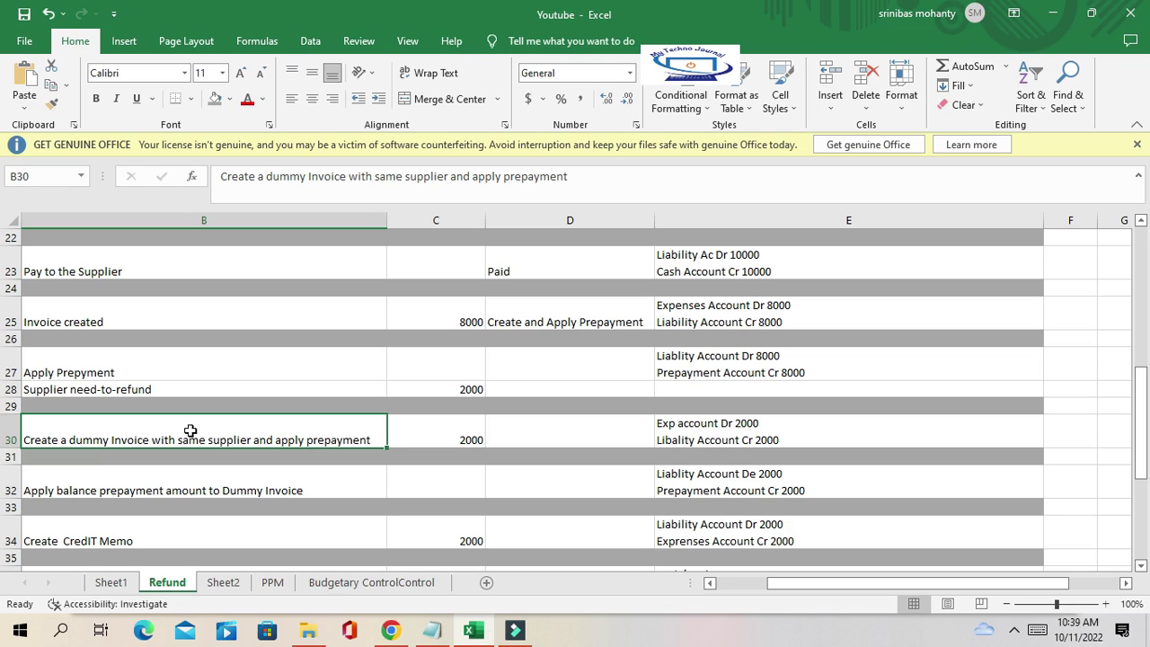
{"action": "left_click", "coordinate": [1014, 635]}
{"action": "left_click", "coordinate": [1014, 496]}
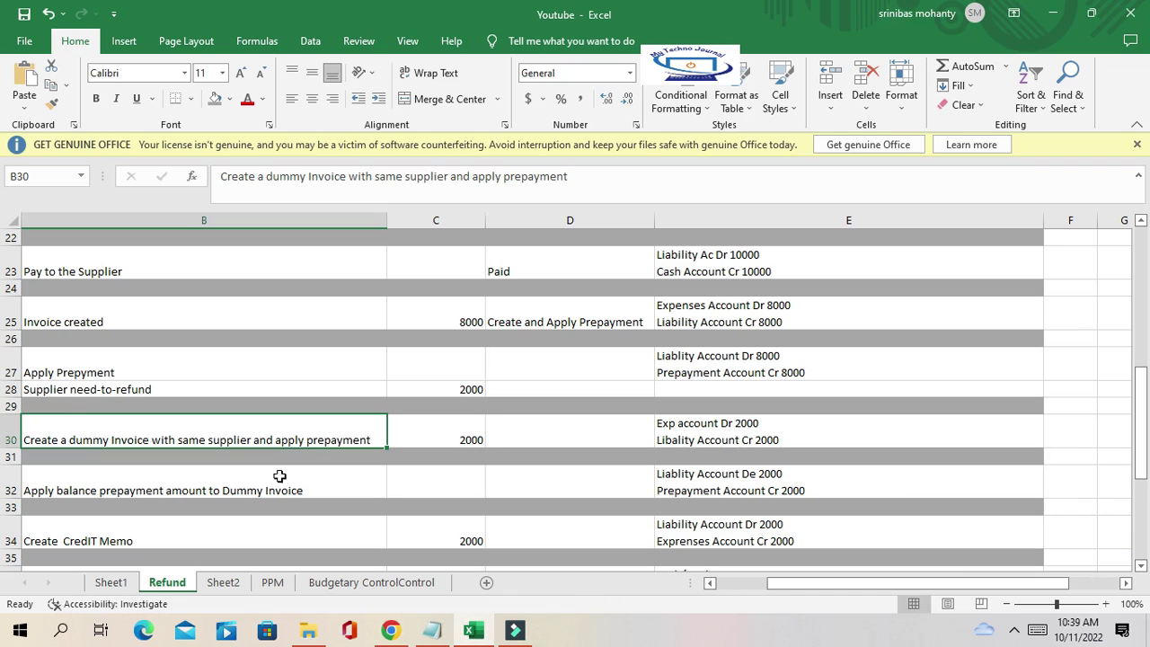
{"action": "left_click", "coordinate": [332, 435]}
{"action": "left_click", "coordinate": [356, 433]}
{"action": "left_click", "coordinate": [778, 439]}
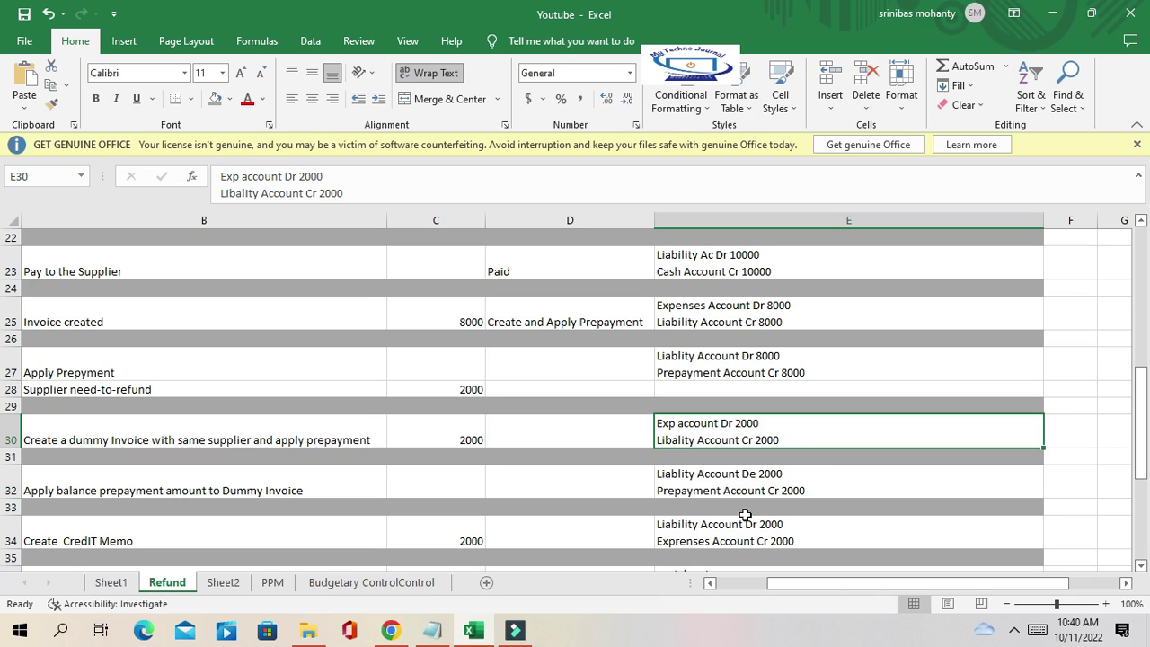
{"action": "left_click", "coordinate": [826, 492]}
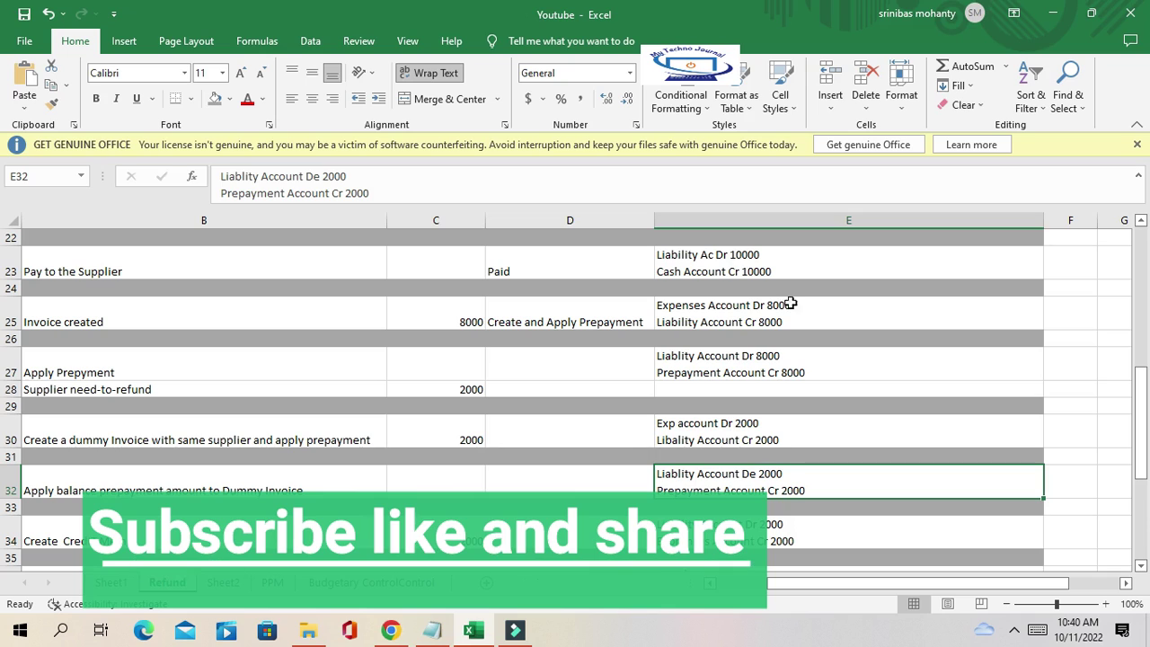
{"action": "left_click", "coordinate": [787, 488]}
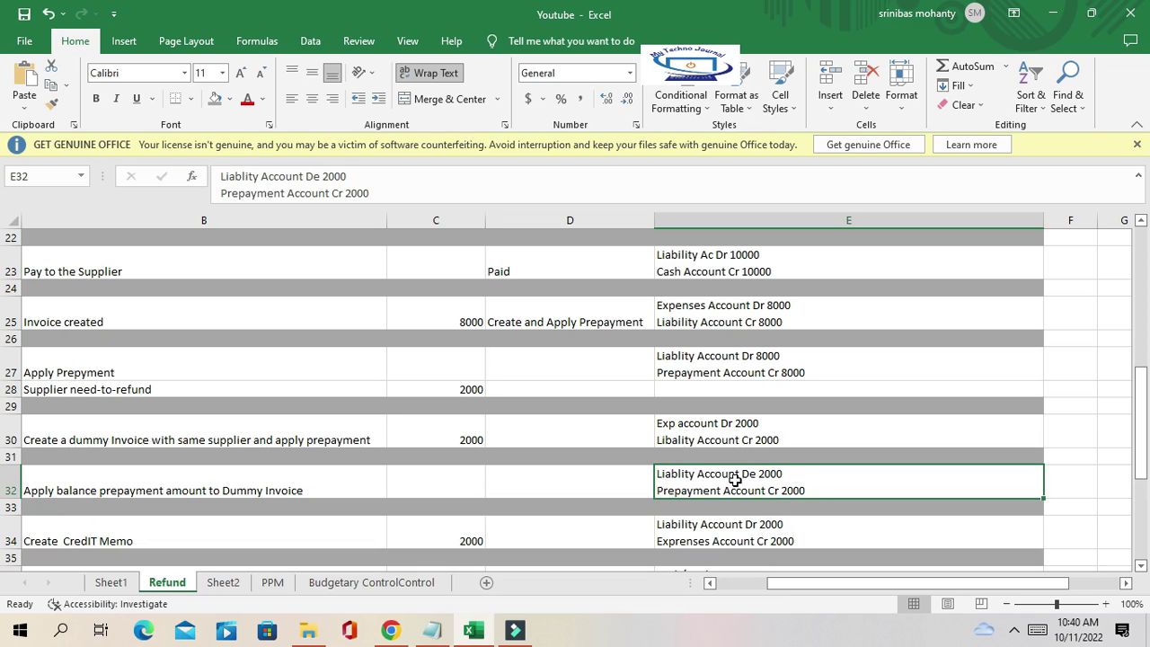
{"action": "double_click", "coordinate": [783, 473]}
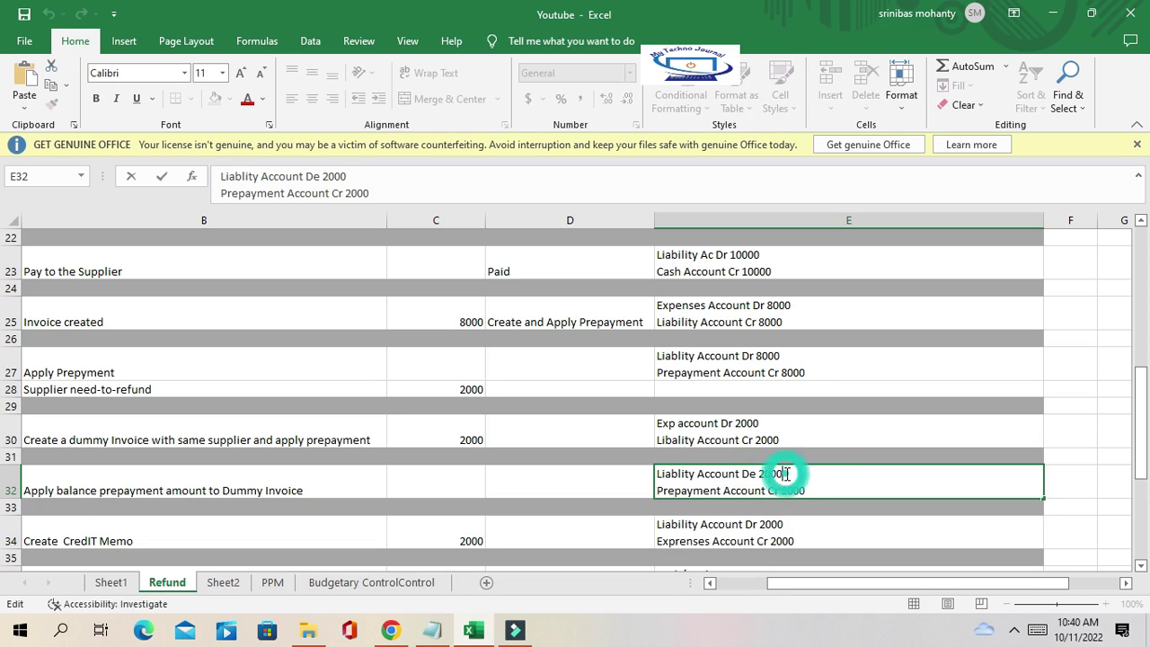
{"action": "left_click", "coordinate": [849, 481]}
{"action": "left_click", "coordinate": [773, 482]}
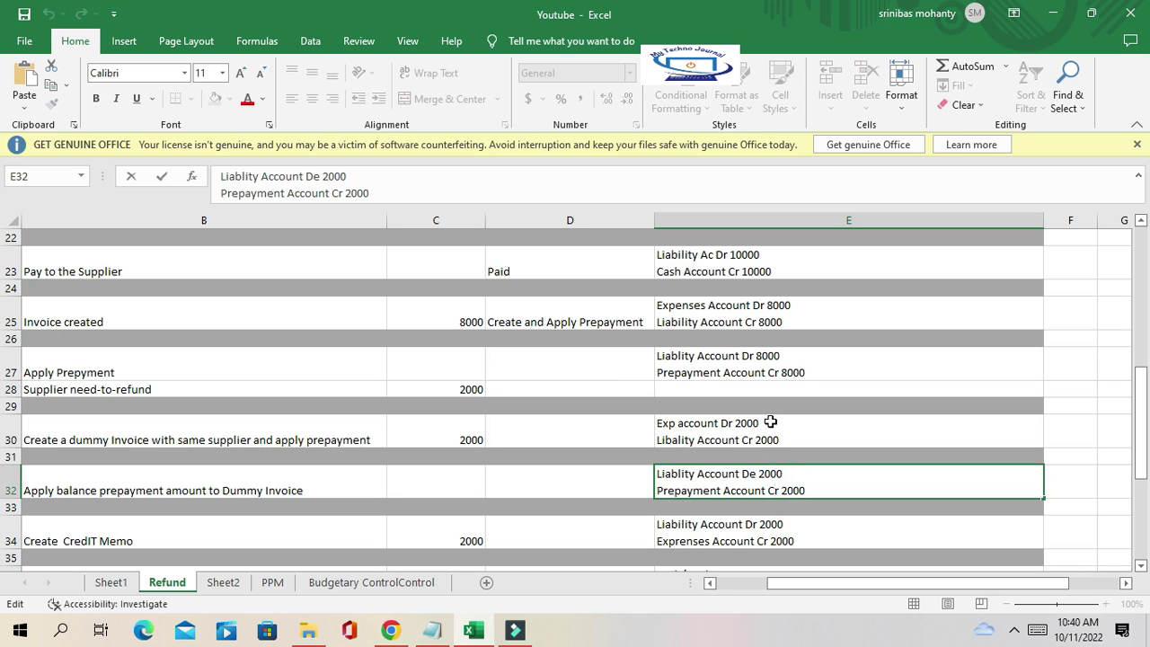
{"action": "left_click", "coordinate": [773, 427]}
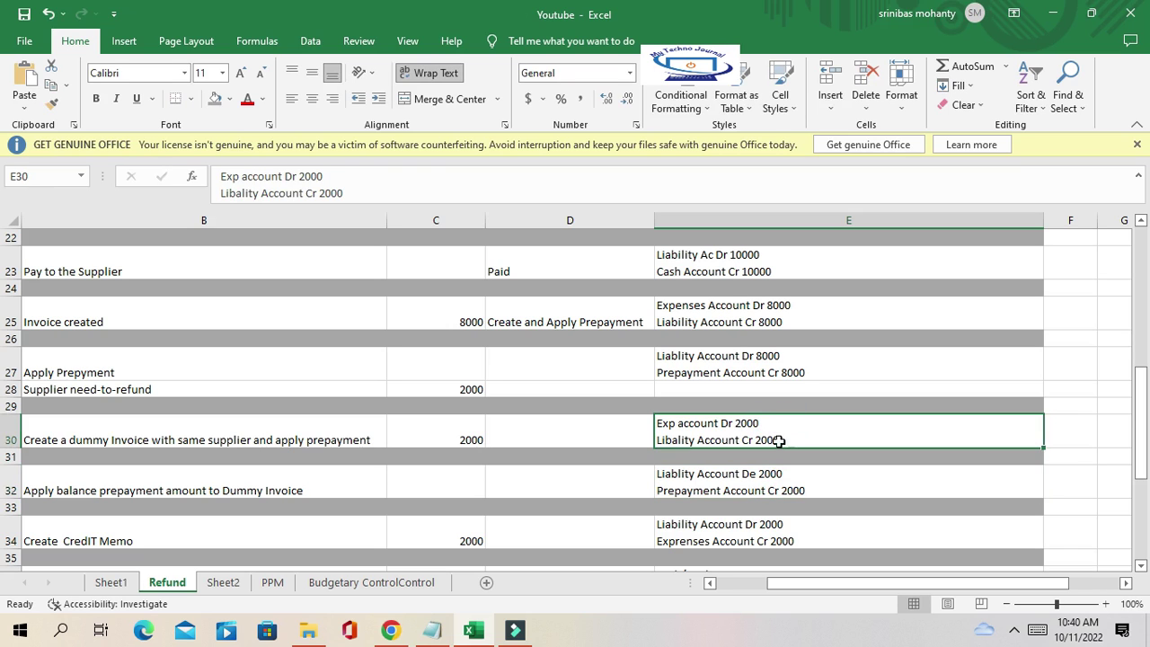
Recheck the accounting entries of the dummy invoice and the balance prepayment application against the rows around them.
{"action": "left_click", "coordinate": [775, 475]}
{"action": "left_click", "coordinate": [769, 425]}
{"action": "scroll", "coordinate": [778, 418], "scroll_direction": "down", "scroll_amount": 1}
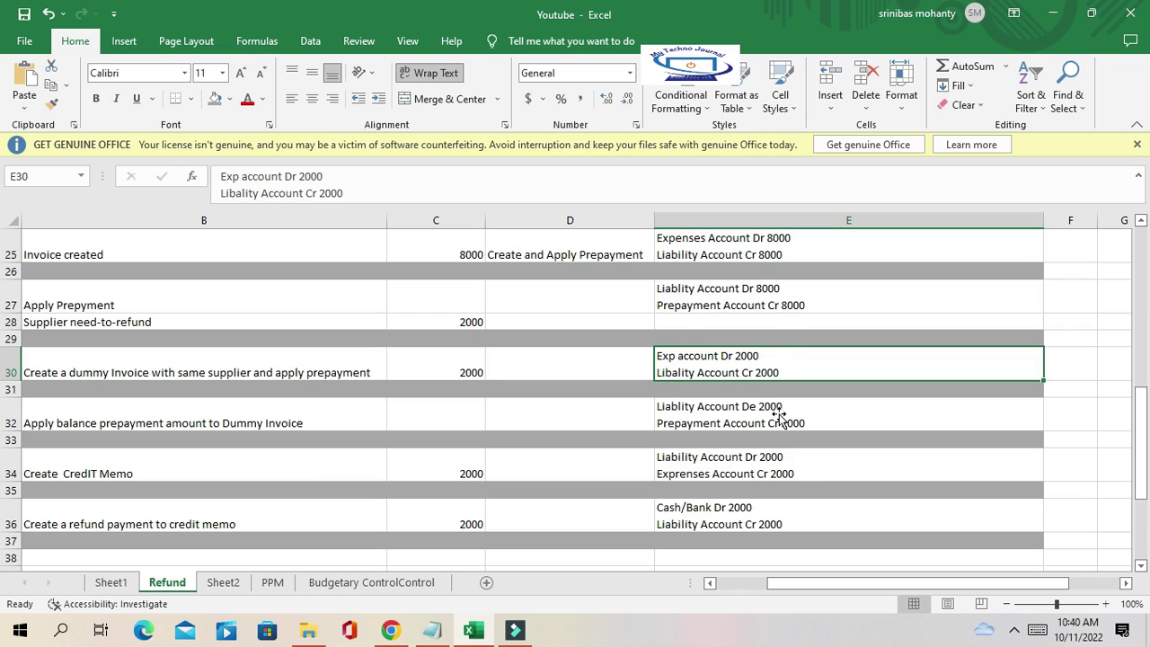
{"action": "scroll", "coordinate": [778, 417], "scroll_direction": "up", "scroll_amount": 1}
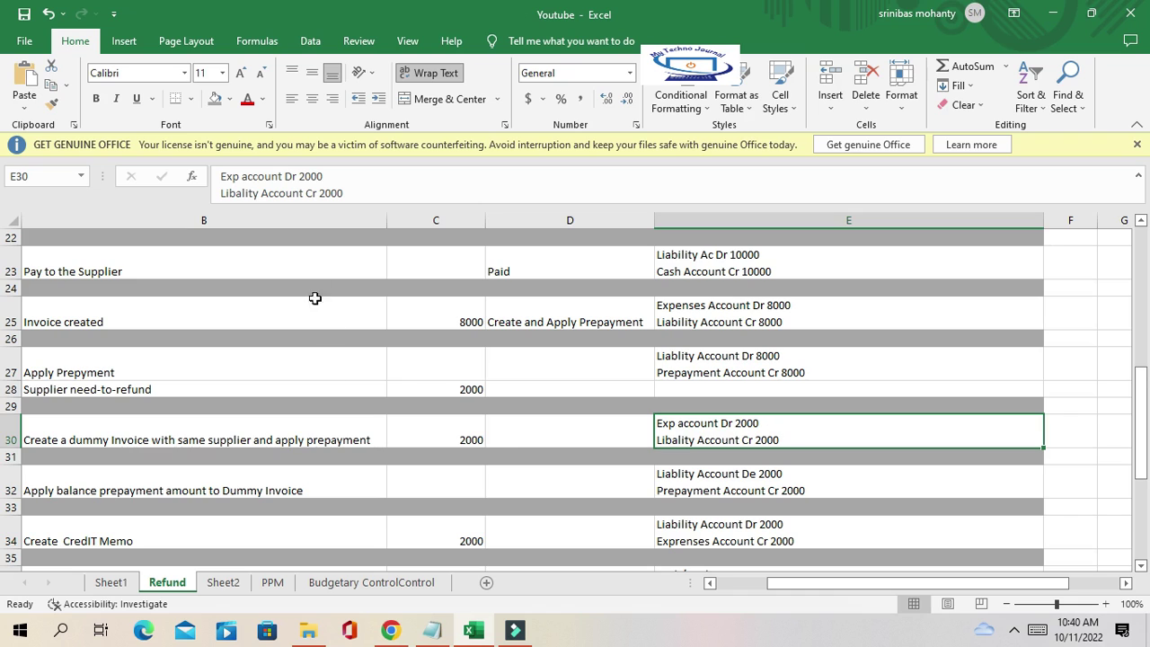
{"action": "scroll", "coordinate": [422, 393], "scroll_direction": "down", "scroll_amount": 2}
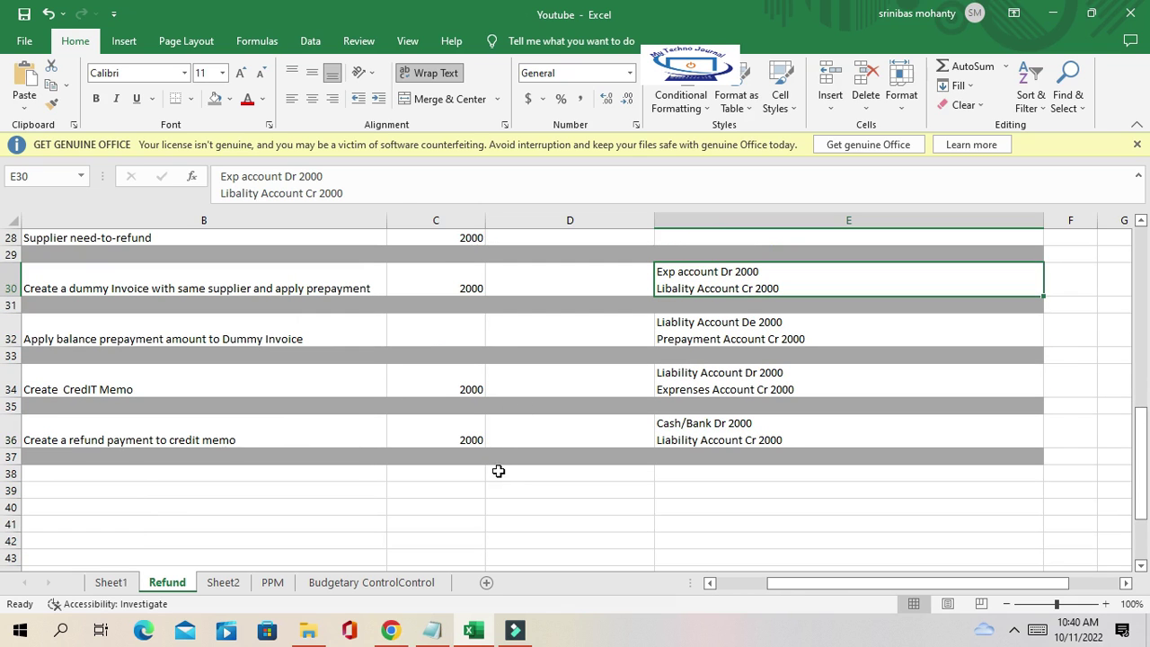
Review the credit memo row's amount and accounting entry, together with the refund payment and balance prepayment rows.
{"action": "left_click", "coordinate": [118, 382]}
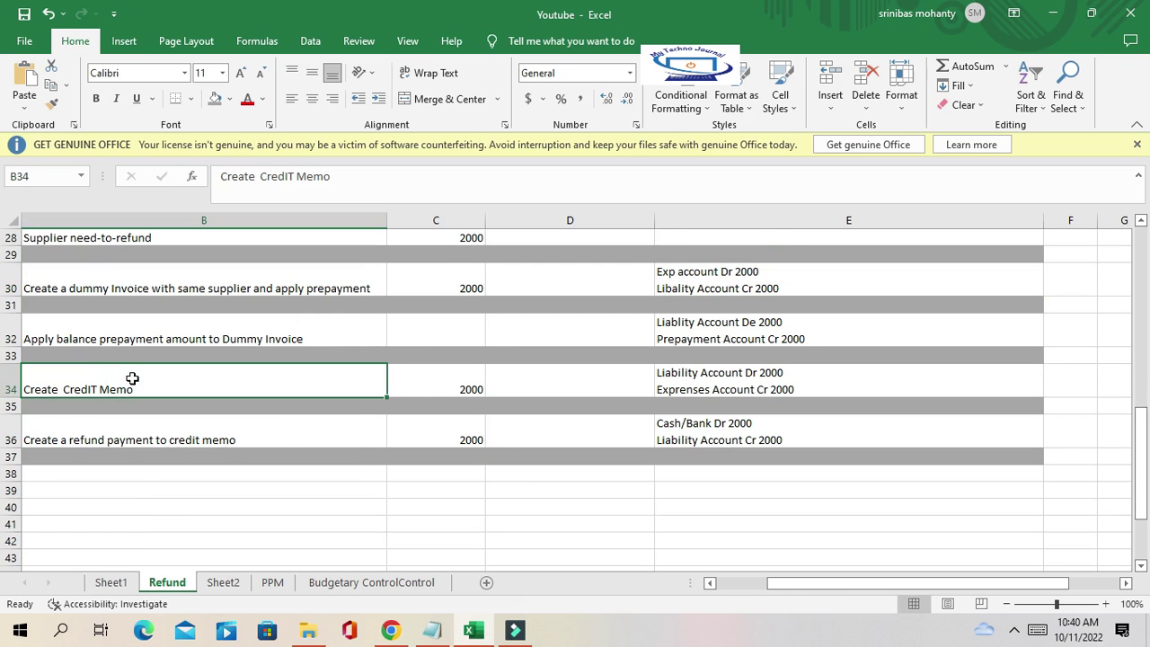
{"action": "left_click", "coordinate": [477, 377]}
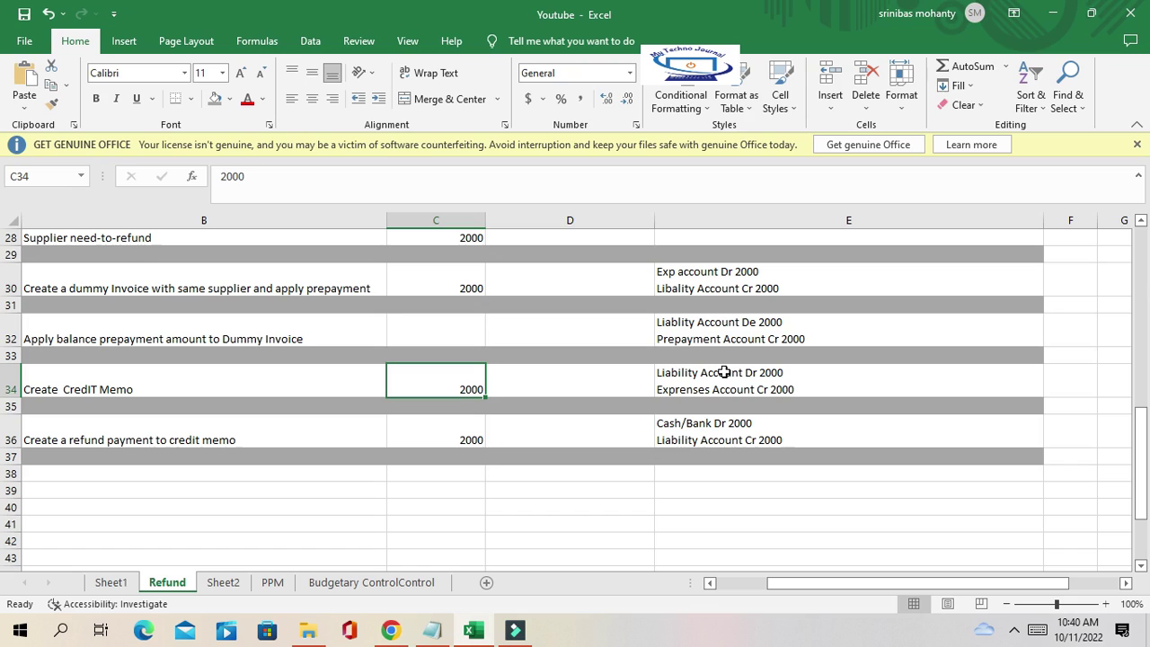
{"action": "left_click", "coordinate": [810, 390]}
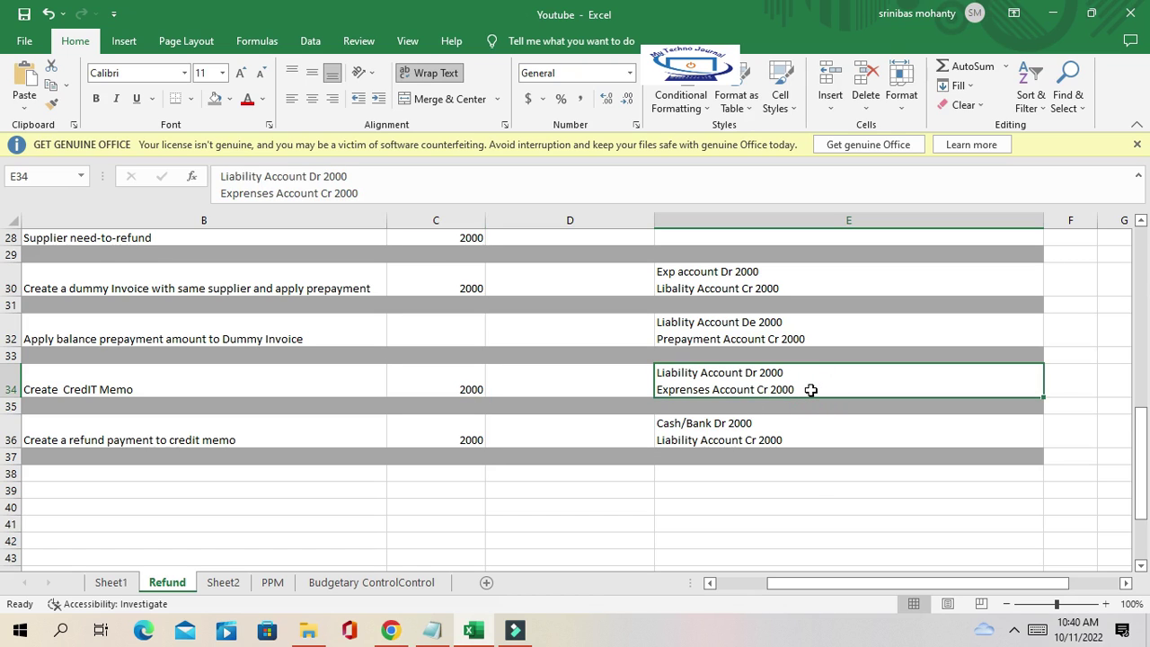
{"action": "left_click", "coordinate": [179, 379]}
{"action": "left_click_drag", "start_coordinate": [179, 379], "coordinate": [739, 447]}
{"action": "left_click_drag", "start_coordinate": [243, 326], "coordinate": [753, 324]}
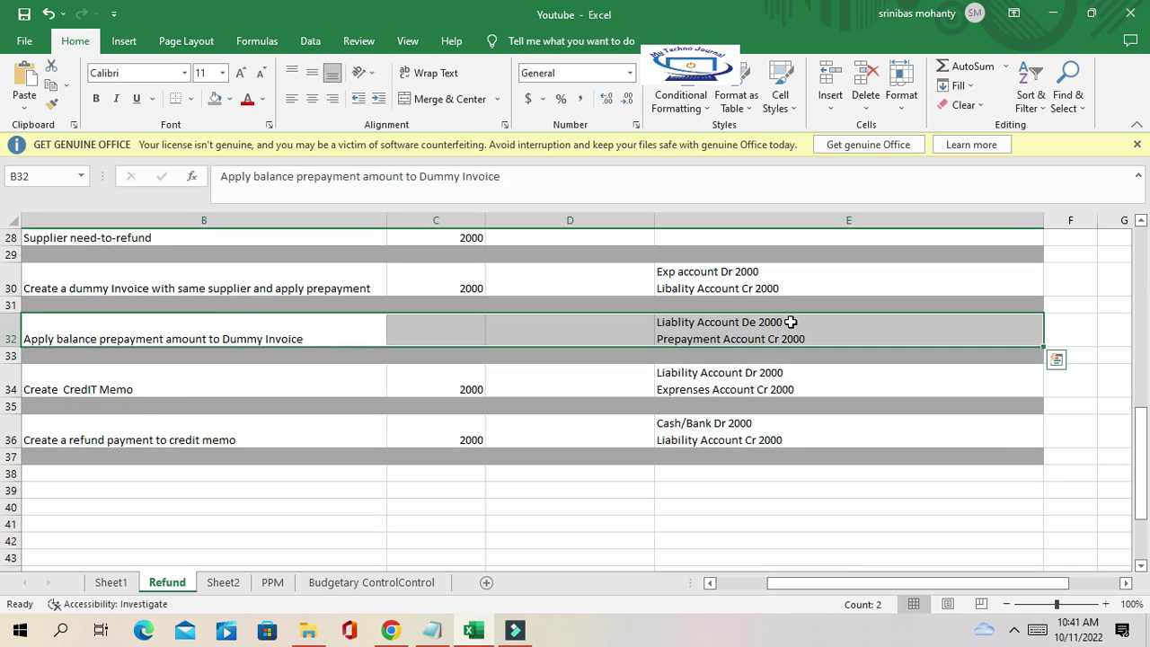
{"action": "left_click", "coordinate": [233, 385]}
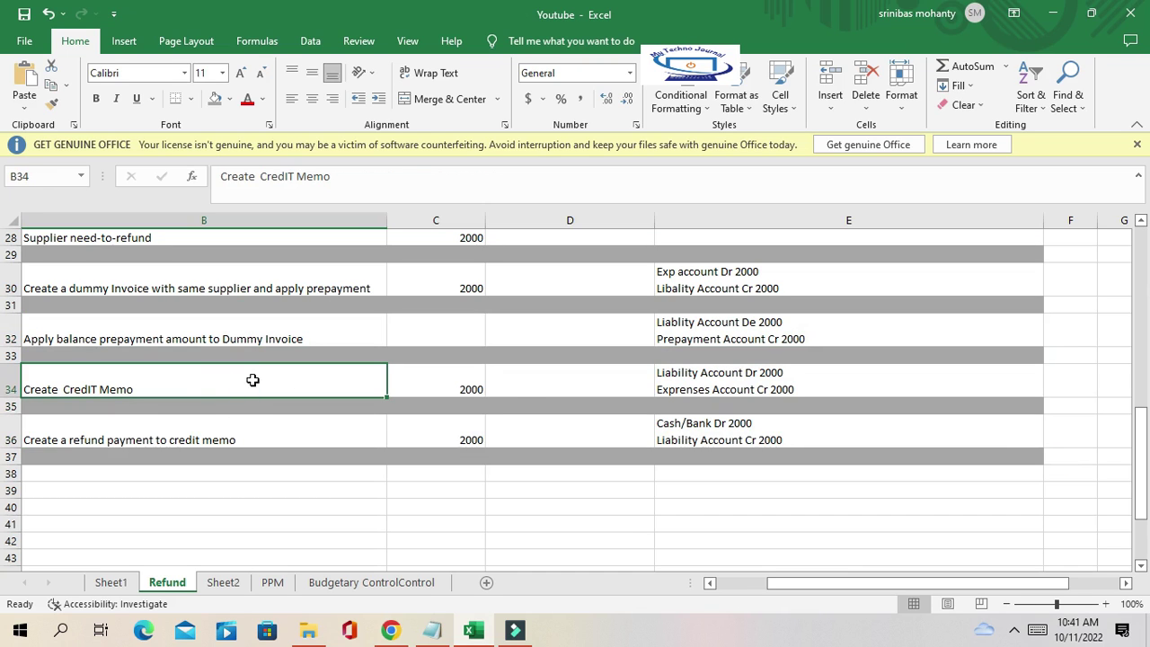
{"action": "left_click", "coordinate": [590, 384]}
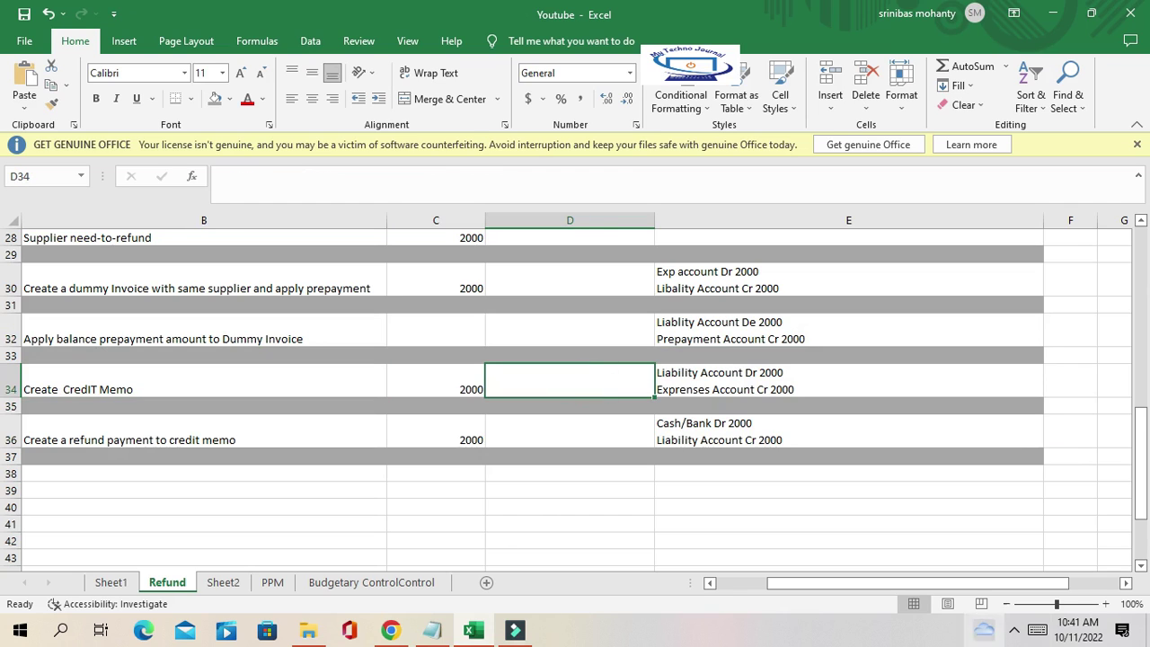
Switch to the Oracle Invoices page in Chrome and start creating a new invoice.
{"action": "left_click", "coordinate": [388, 632]}
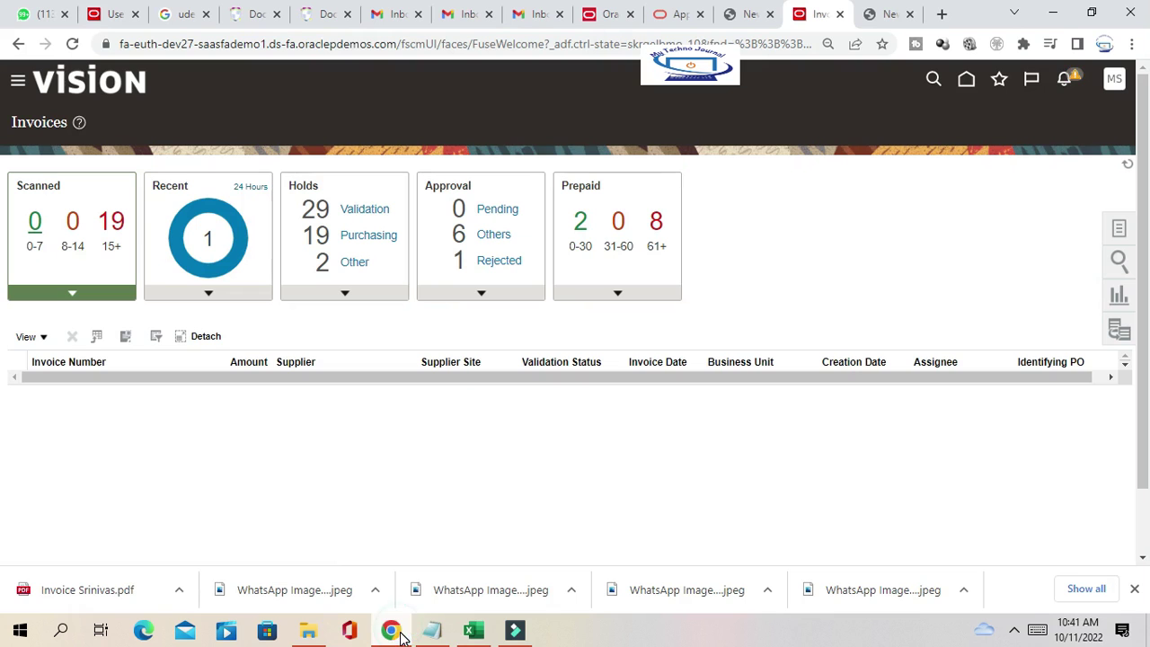
{"action": "left_click", "coordinate": [1113, 233]}
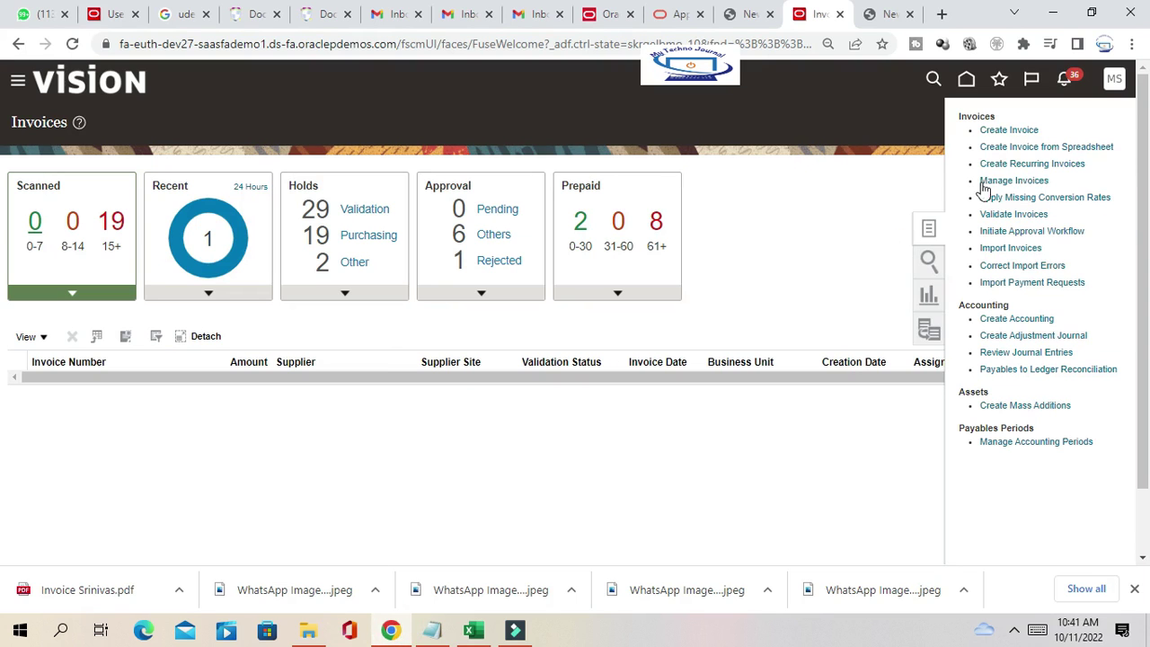
{"action": "left_click", "coordinate": [1008, 130]}
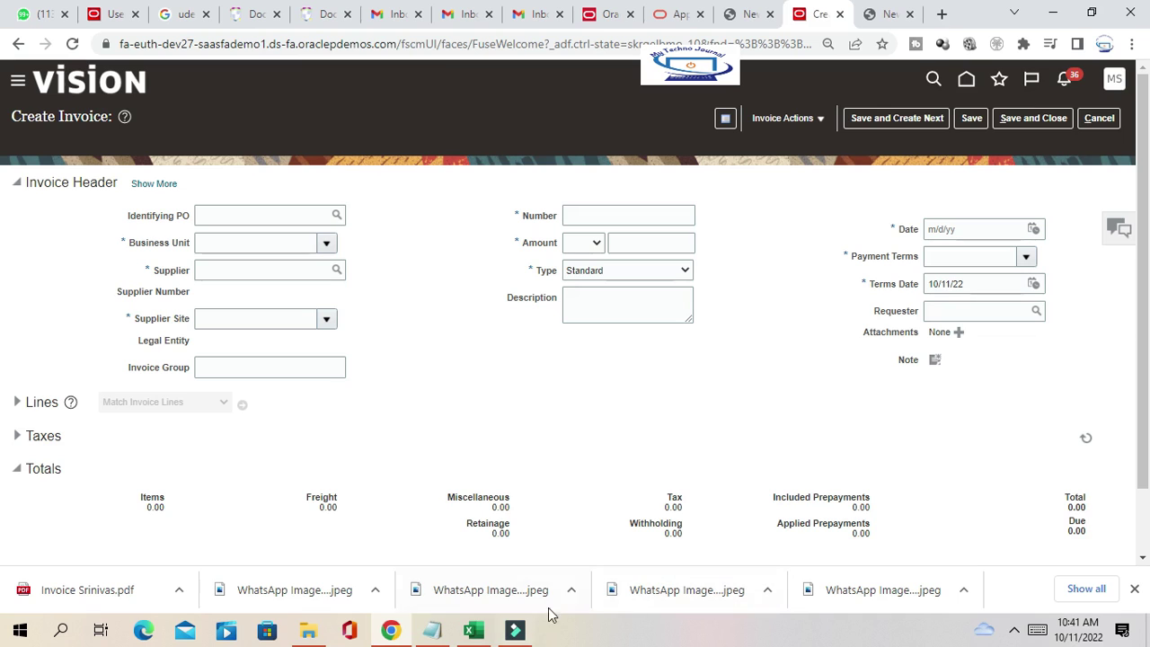
{"action": "left_click", "coordinate": [1014, 632]}
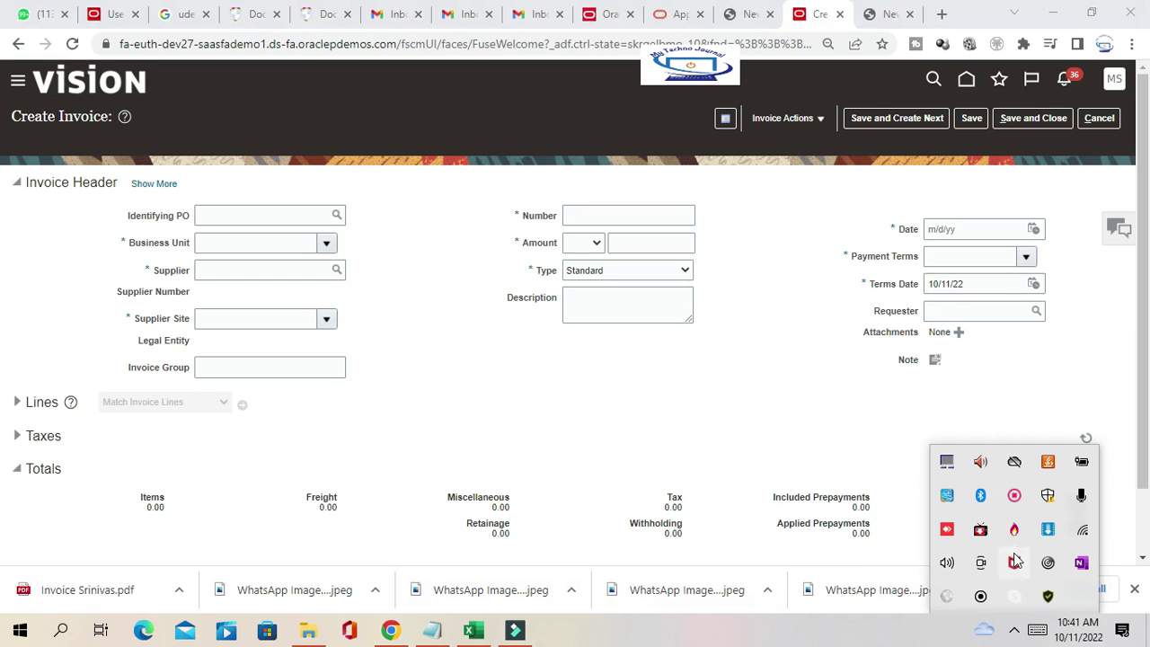
{"action": "left_click", "coordinate": [1013, 495]}
{"action": "left_click", "coordinate": [923, 595]}
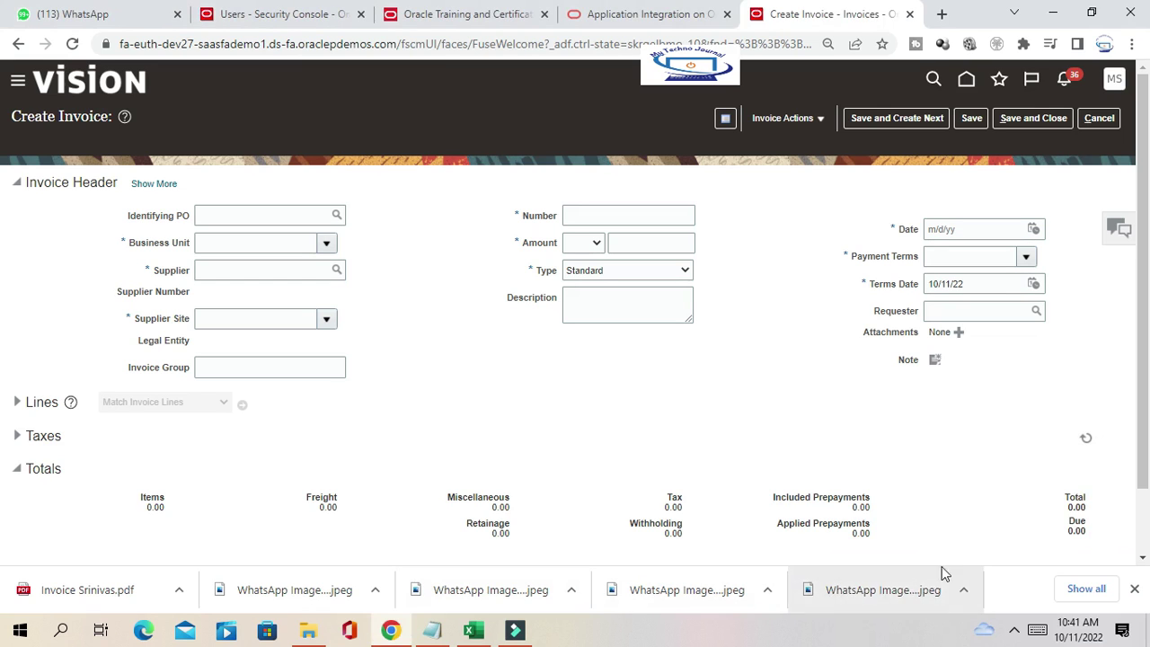
Set the new invoice's business unit to US1 Business Unit and its supplier to ABC Consulting.
{"action": "left_click", "coordinate": [326, 242]}
{"action": "left_click_drag", "start_coordinate": [343, 298], "coordinate": [332, 468]}
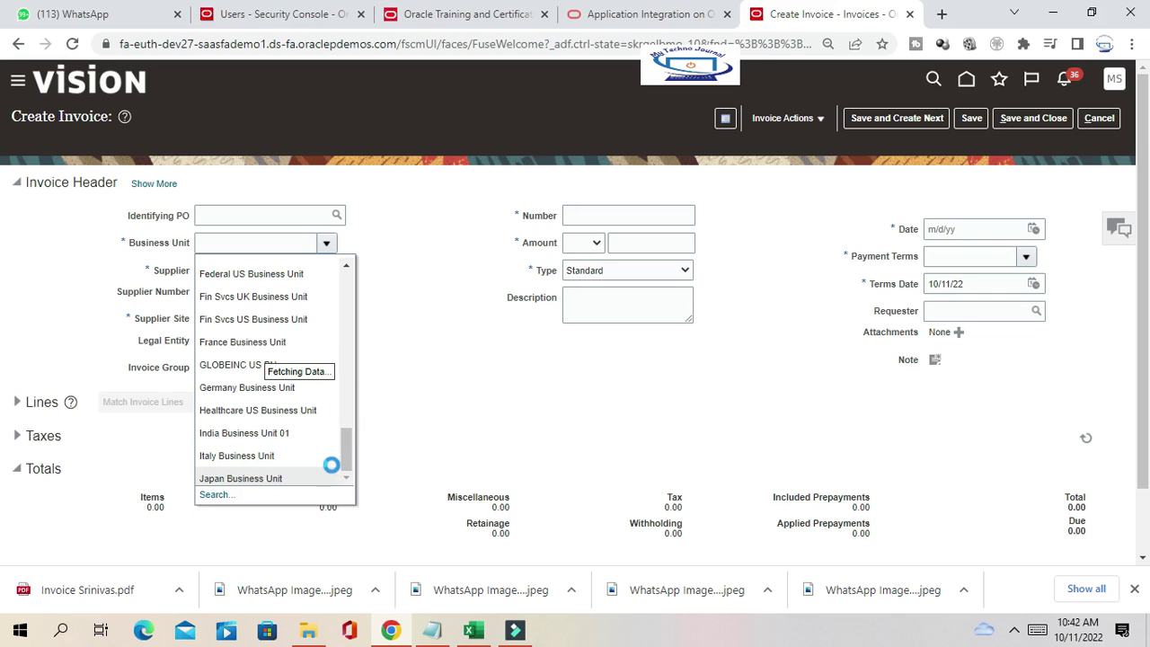
{"action": "left_click", "coordinate": [226, 405]}
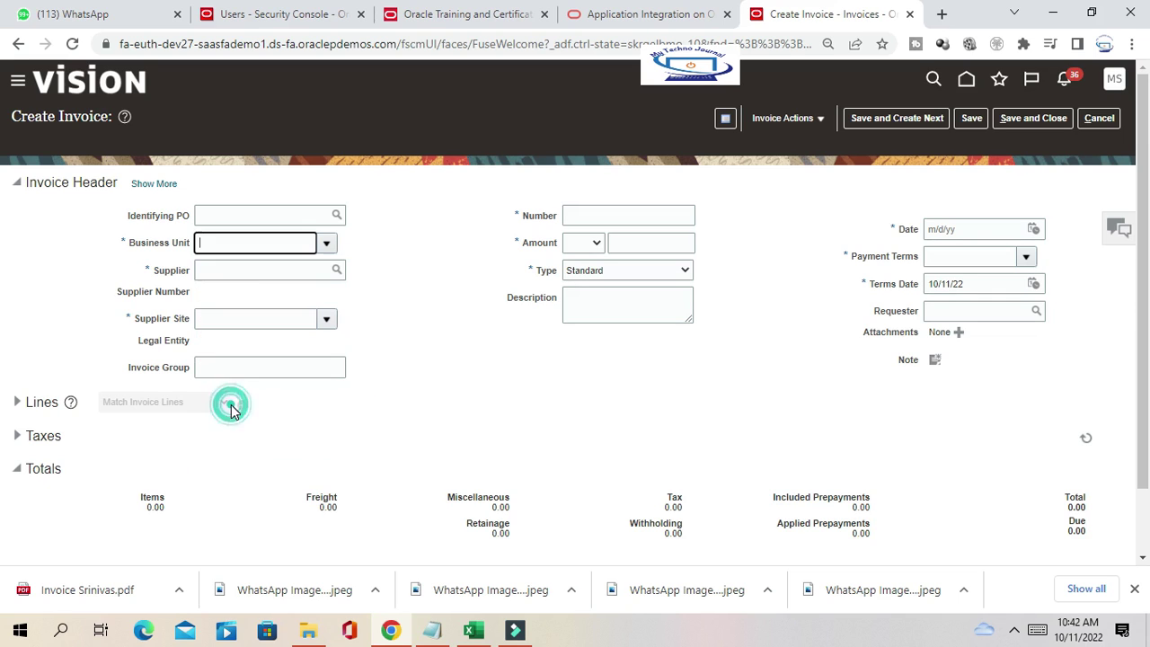
{"action": "left_click", "coordinate": [289, 269]}
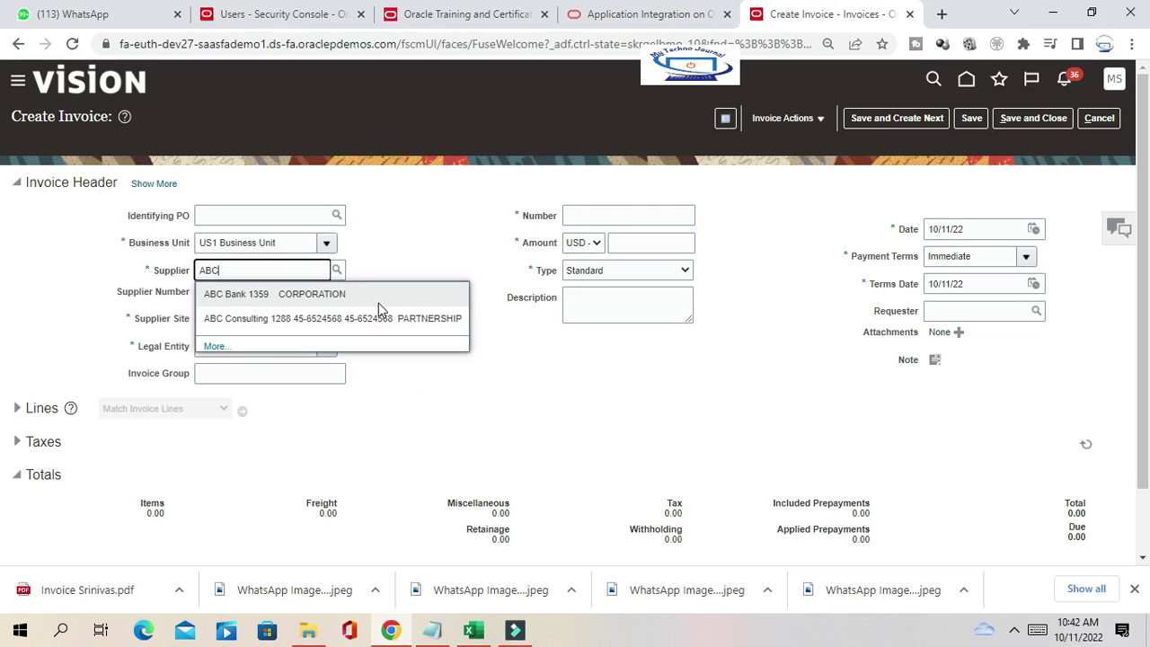
{"action": "left_click", "coordinate": [315, 320]}
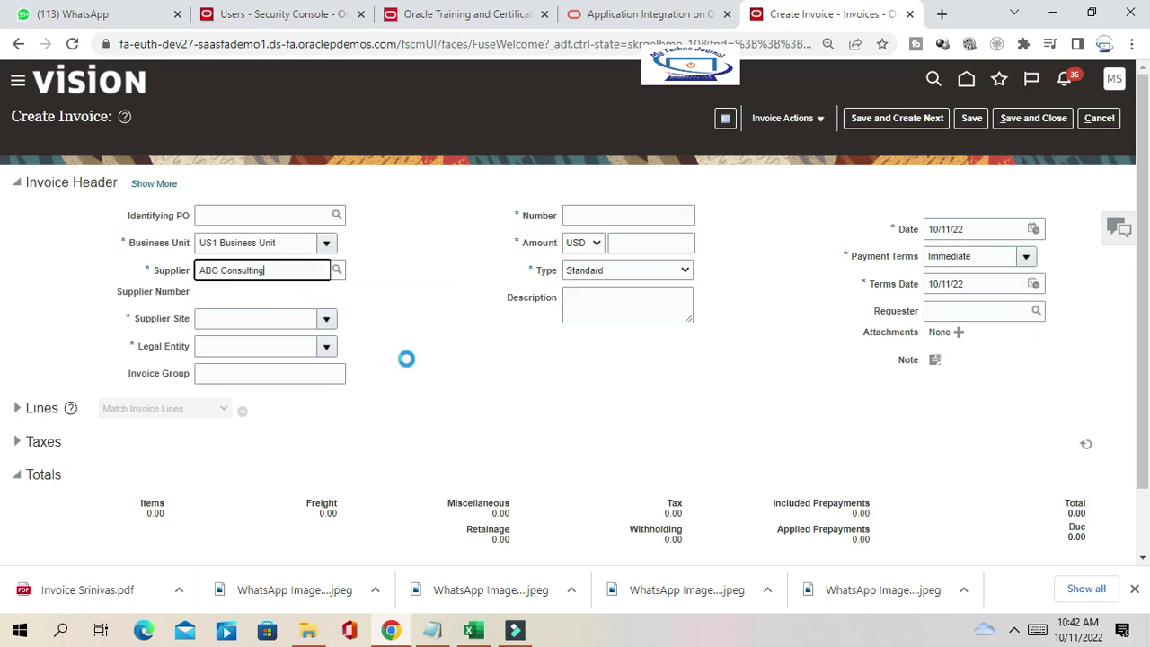
Make the invoice a credit memo numbered TESTCM1 with a header amount of -2,000.00 USD.
{"action": "left_click", "coordinate": [630, 213]}
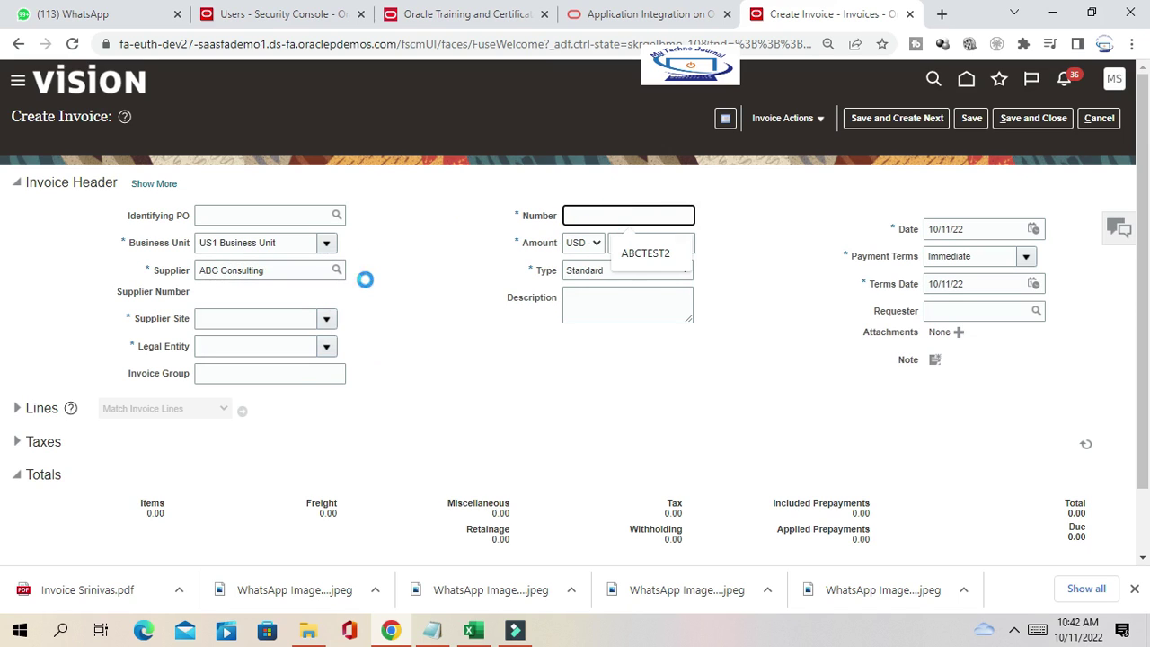
{"action": "left_click", "coordinate": [796, 303]}
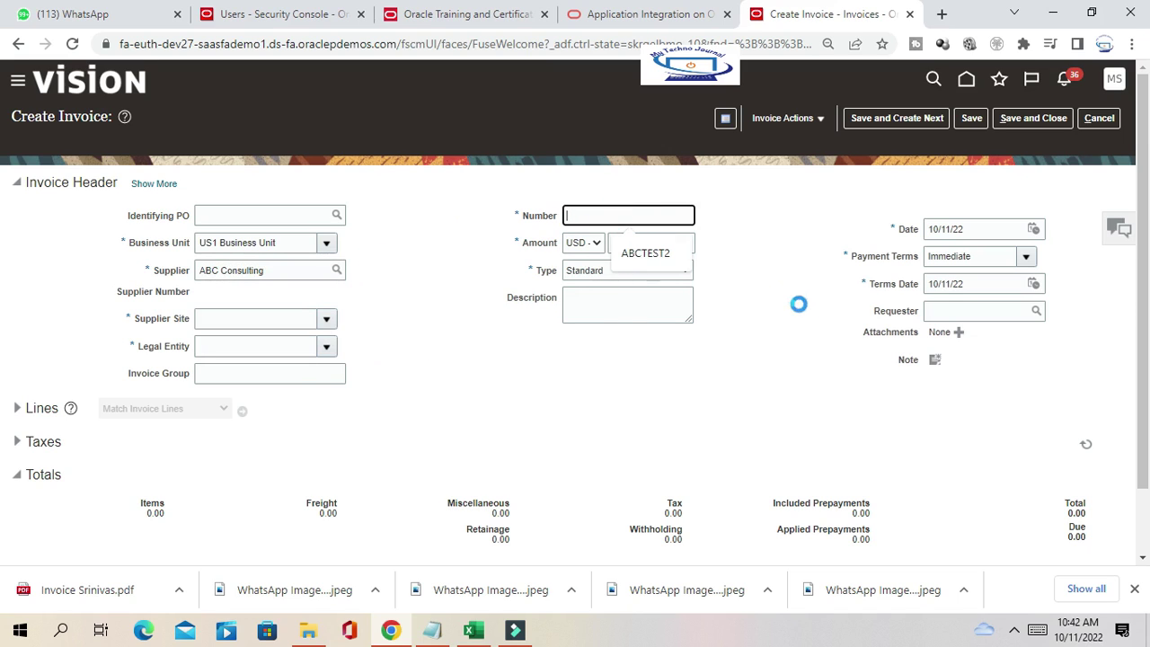
{"action": "left_click", "coordinate": [635, 277]}
{"action": "left_click", "coordinate": [597, 321]}
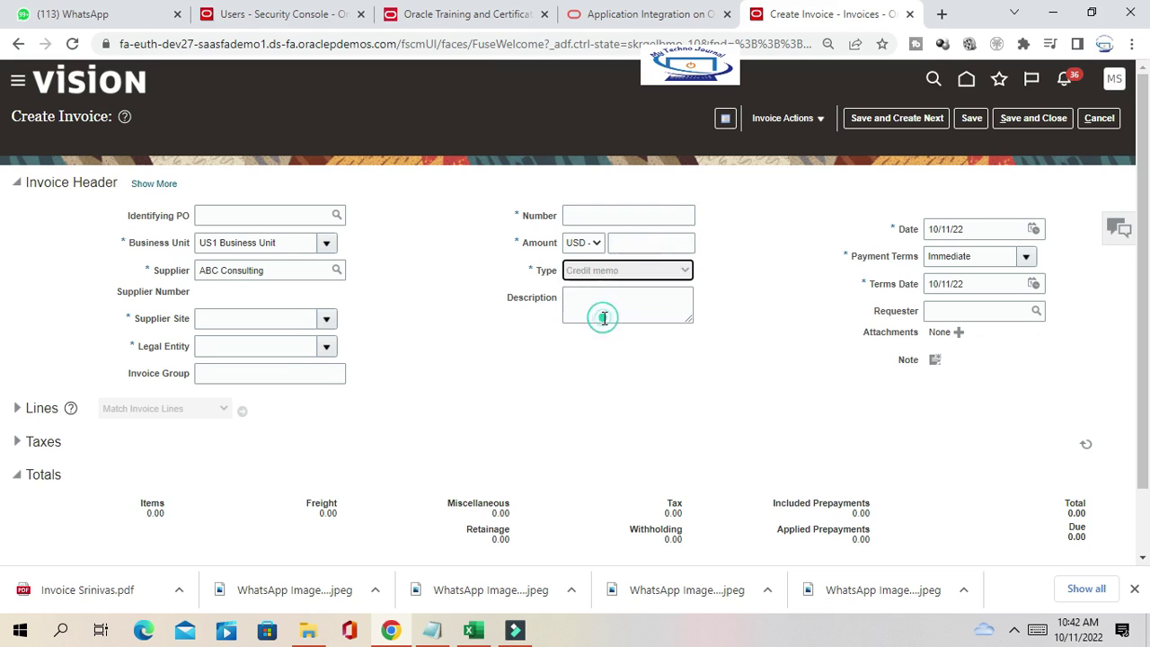
{"action": "left_click", "coordinate": [651, 243]}
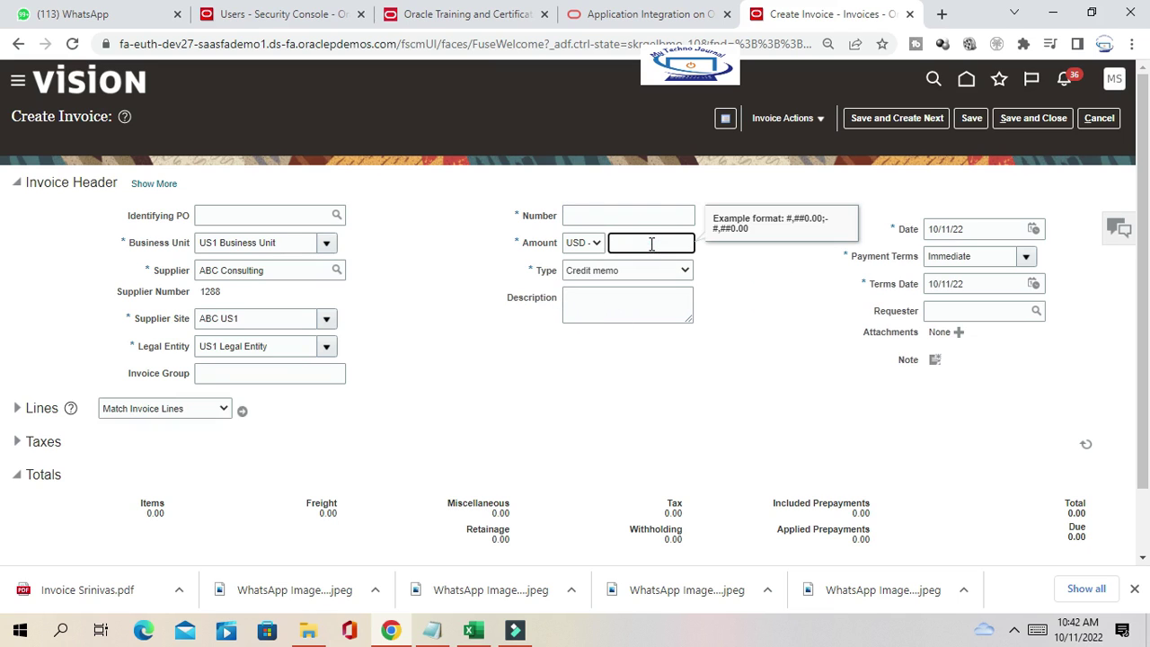
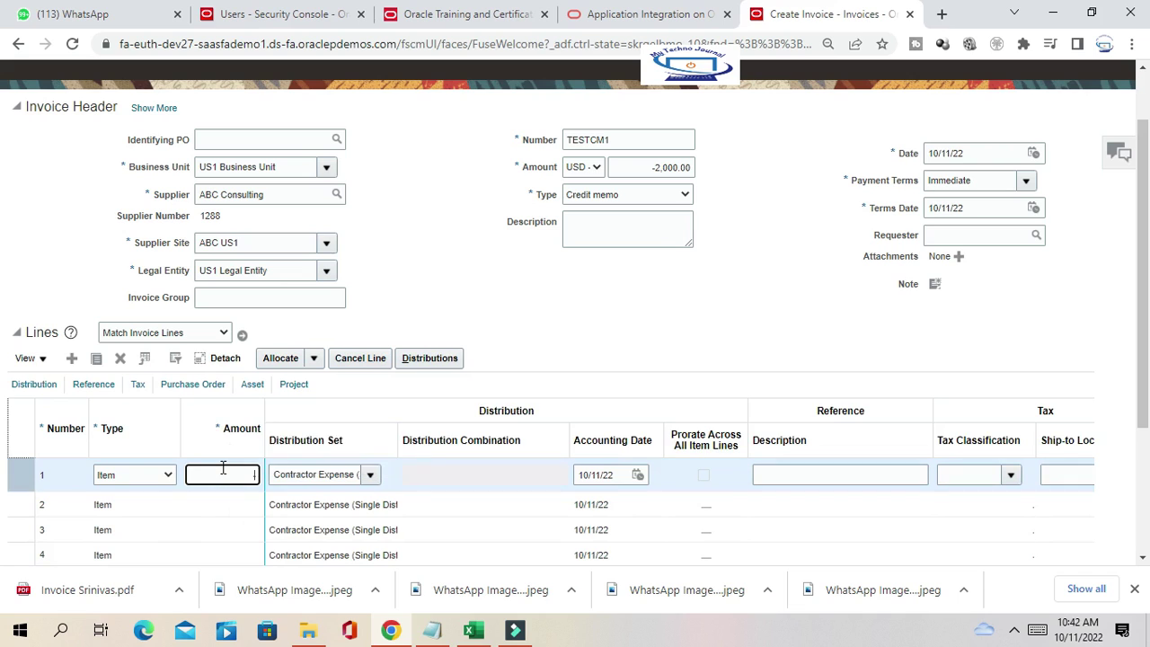
Set the amount of the first item line to -2,000.00 and save the credit memo.
{"action": "type", "text": "000"}
{"action": "left_click", "coordinate": [480, 350]}
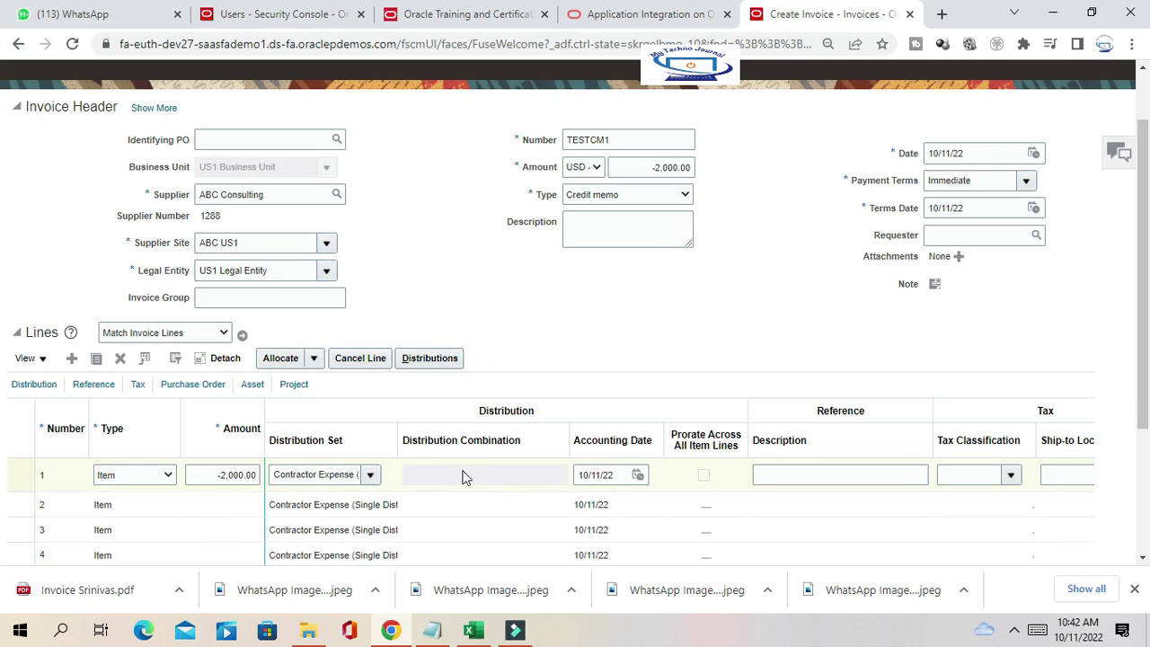
{"action": "left_click", "coordinate": [500, 476]}
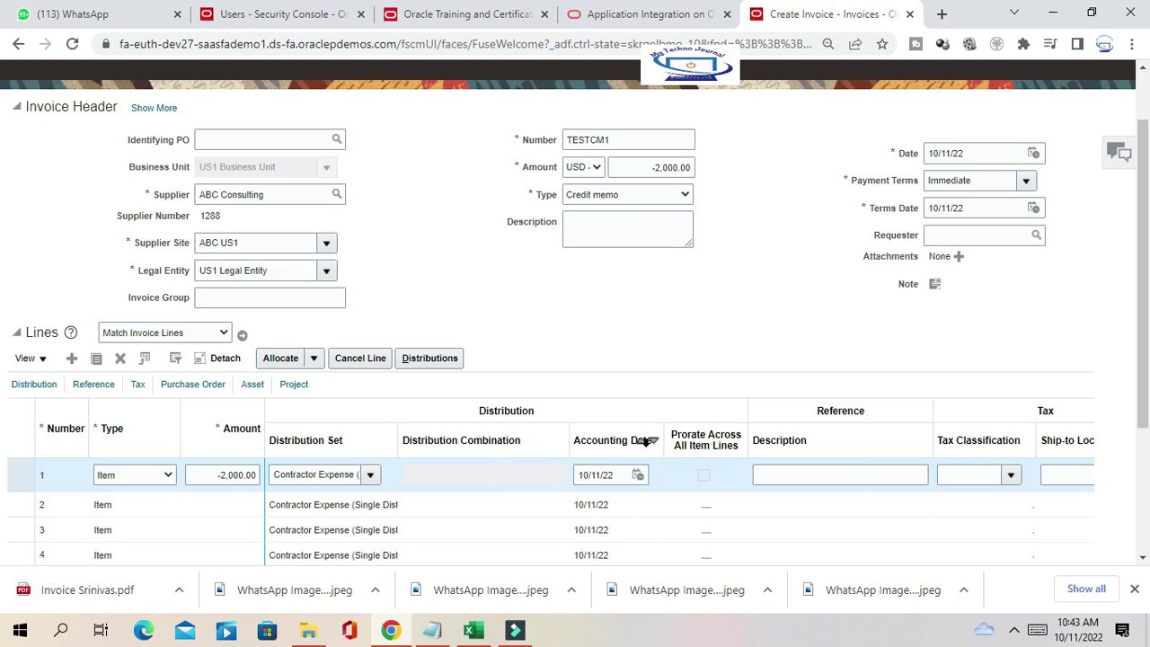
{"action": "left_click", "coordinate": [859, 472]}
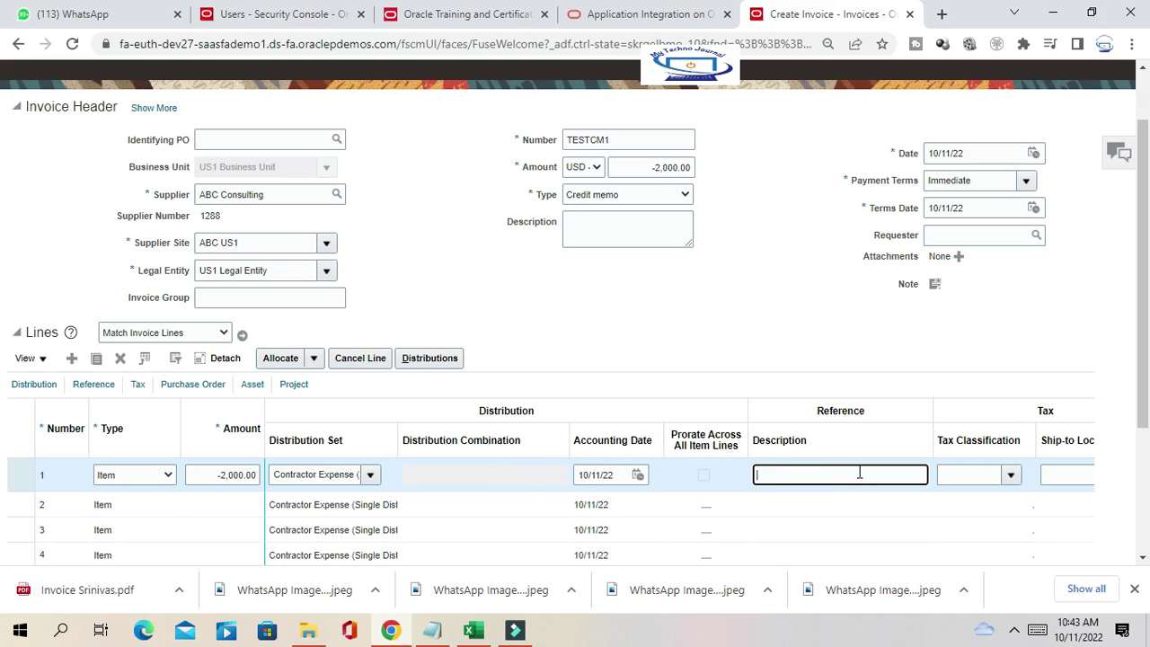
{"action": "scroll", "coordinate": [867, 306], "scroll_direction": "up", "scroll_amount": 1}
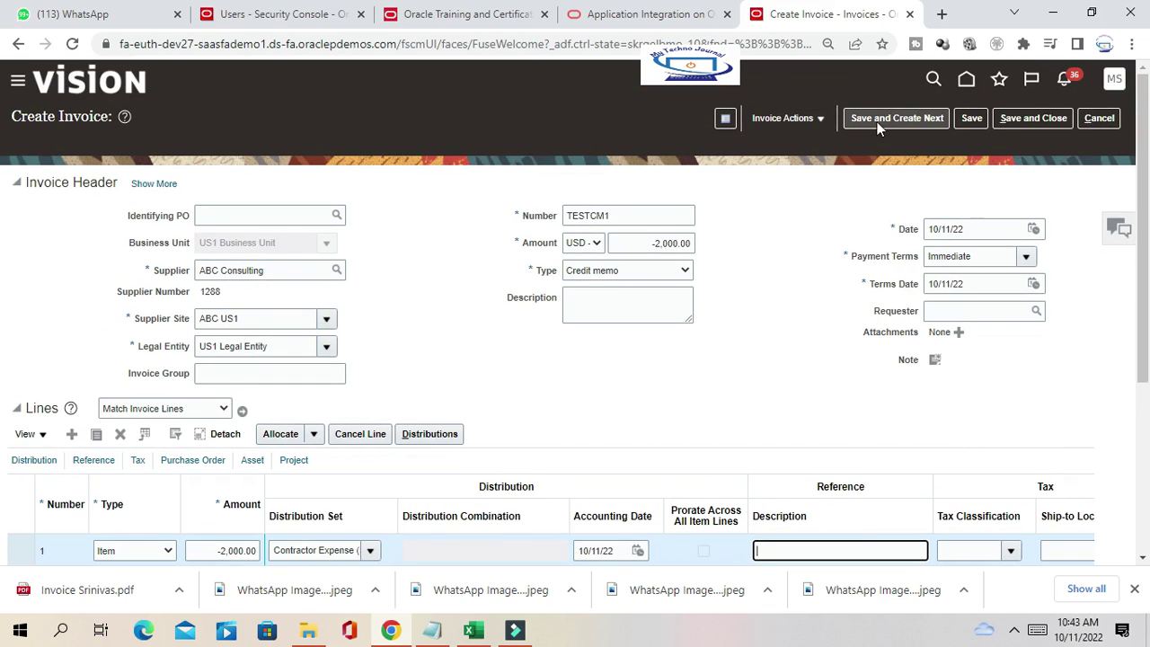
{"action": "left_click", "coordinate": [971, 118]}
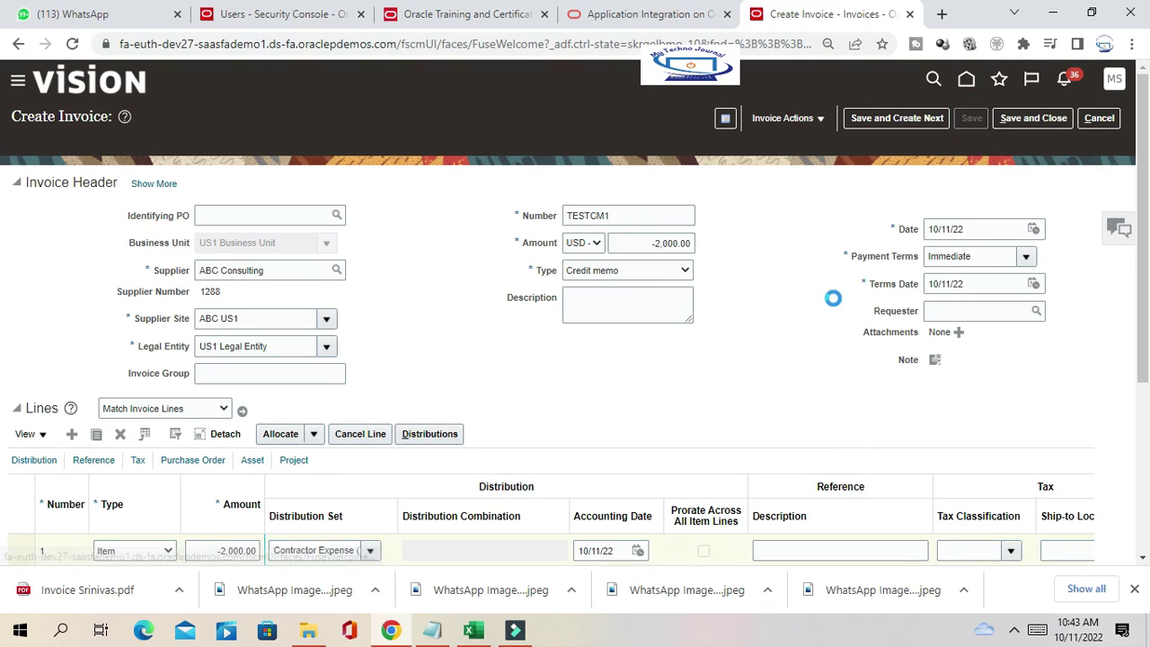
Check the credit memo's totals and set its header amount to -2,180.00 so that it covers the tax.
{"action": "scroll", "coordinate": [829, 301], "scroll_direction": "down", "scroll_amount": 1}
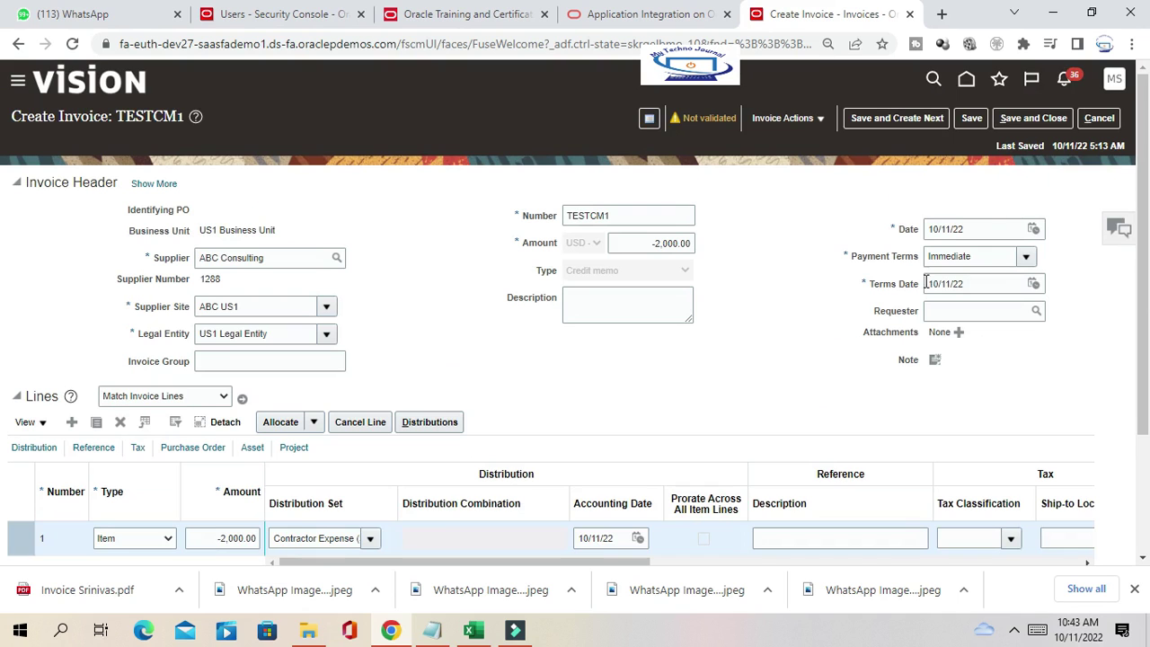
{"action": "left_click_drag", "start_coordinate": [1143, 314], "coordinate": [1146, 370]}
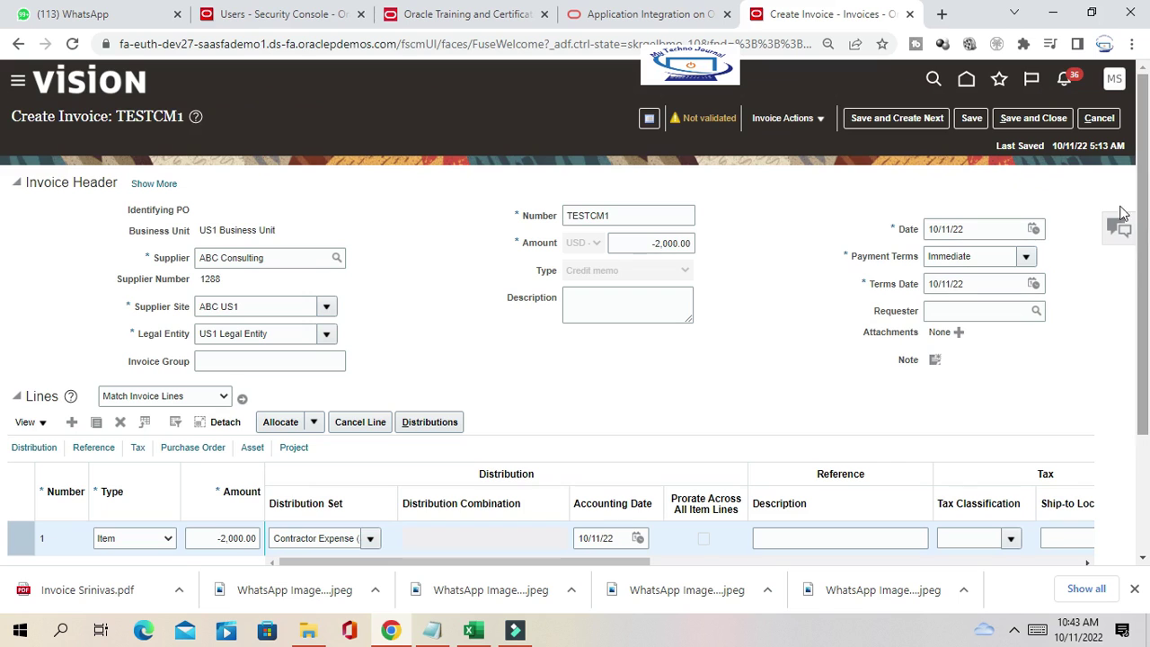
{"action": "left_click", "coordinate": [823, 119]}
{"action": "left_click", "coordinate": [814, 166]}
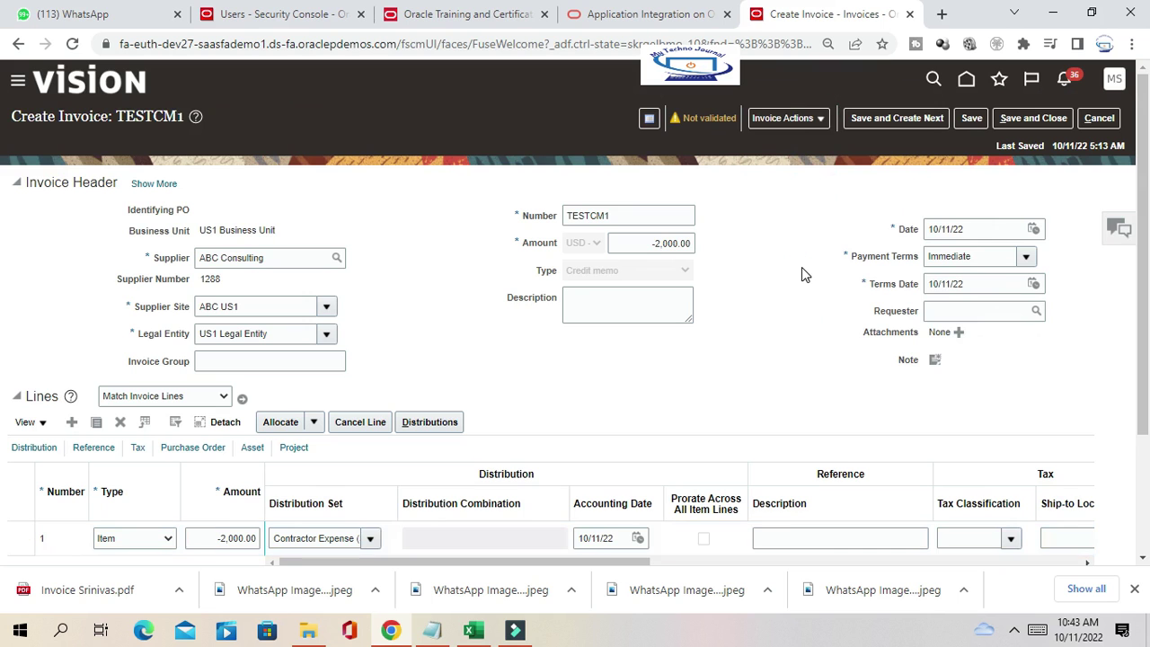
{"action": "scroll", "coordinate": [801, 267], "scroll_direction": "down", "scroll_amount": 2}
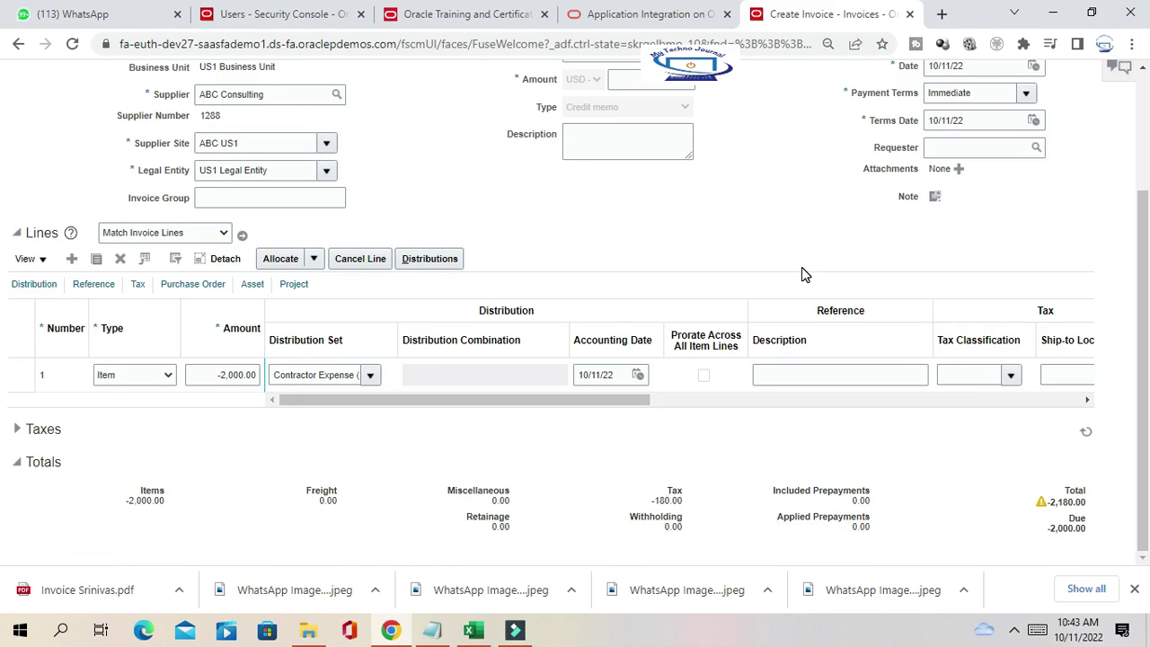
{"action": "scroll", "coordinate": [801, 267], "scroll_direction": "up", "scroll_amount": 2}
{"action": "left_click", "coordinate": [667, 244]}
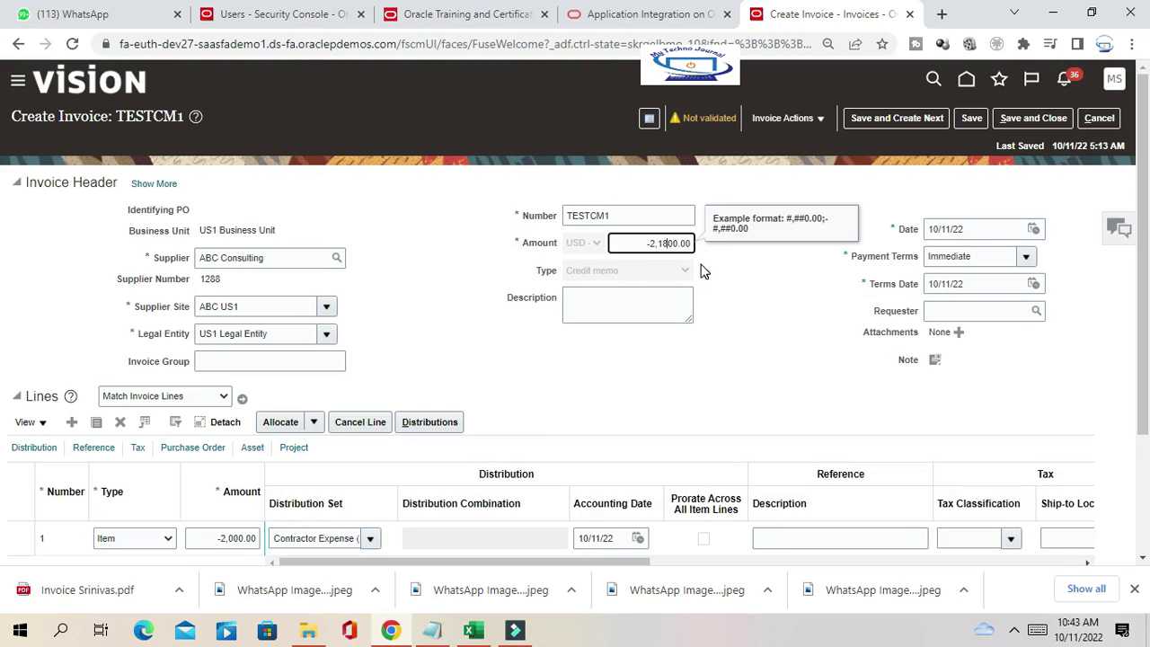
{"action": "left_click", "coordinate": [735, 280]}
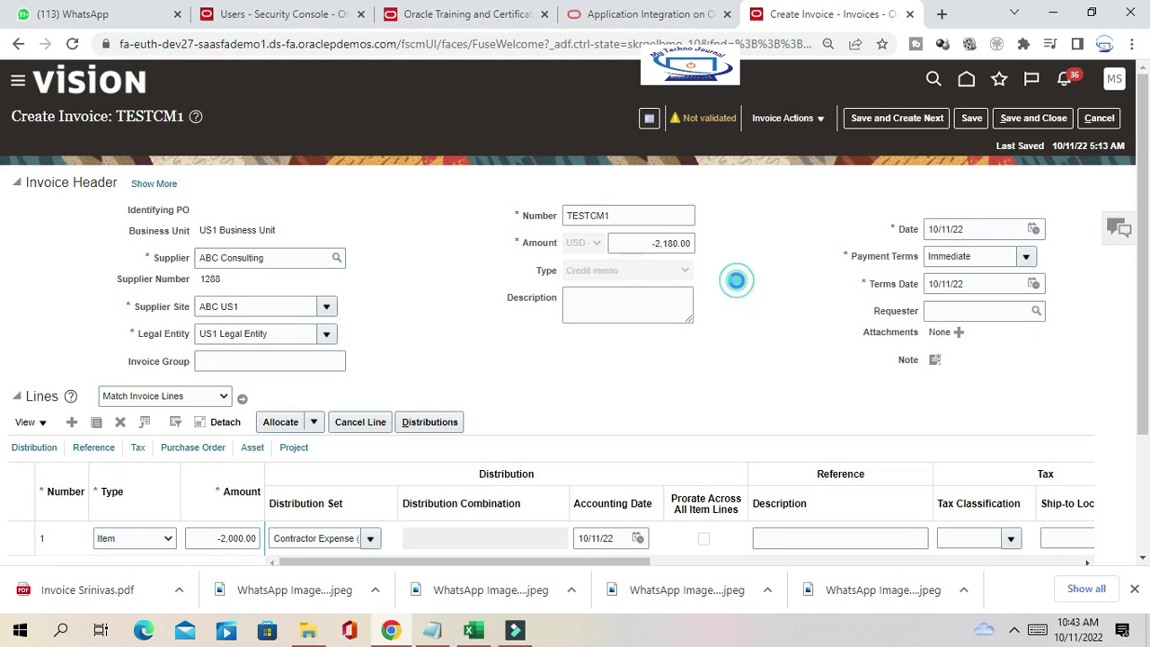
{"action": "scroll", "coordinate": [737, 281], "scroll_direction": "down", "scroll_amount": 2}
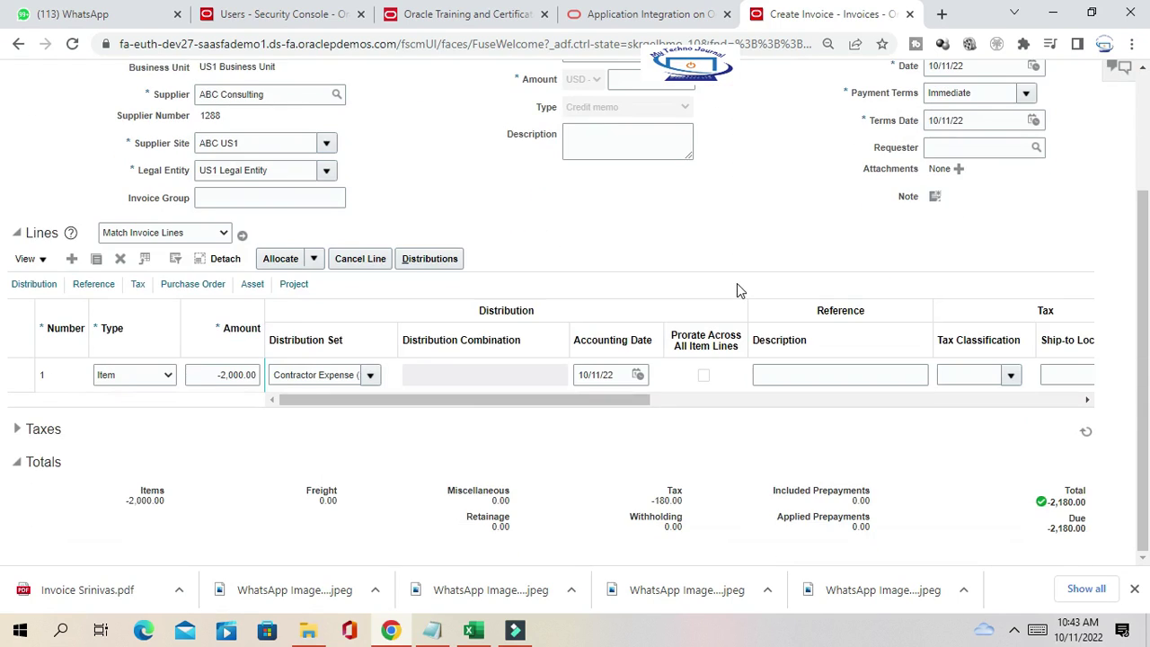
Save credit memo TESTCM1 with its updated header amount and validate it.
{"action": "scroll", "coordinate": [742, 223], "scroll_direction": "up", "scroll_amount": 2}
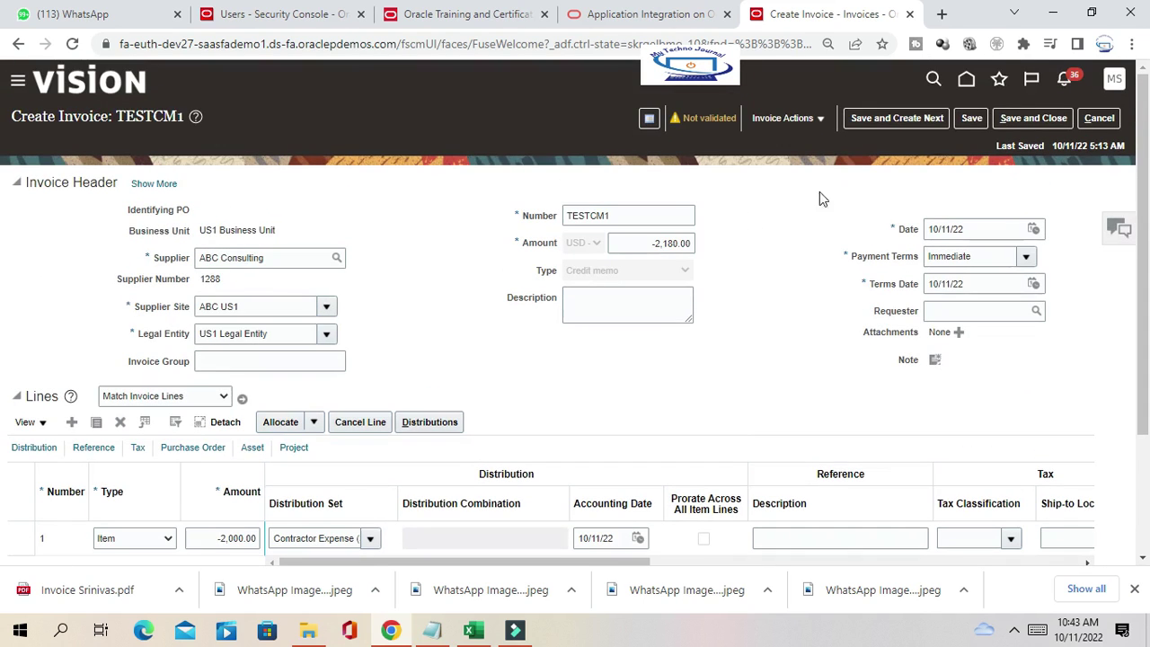
{"action": "left_click", "coordinate": [971, 118]}
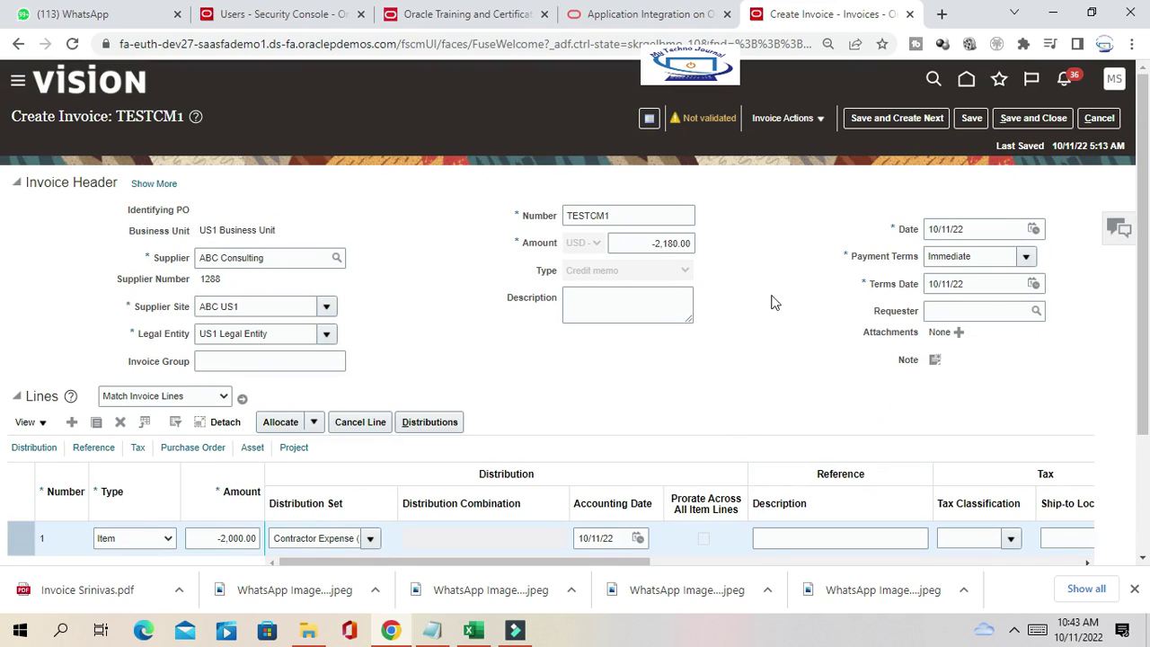
{"action": "scroll", "coordinate": [747, 287], "scroll_direction": "down", "scroll_amount": 2}
{"action": "scroll", "coordinate": [749, 249], "scroll_direction": "up", "scroll_amount": 2}
{"action": "left_click", "coordinate": [821, 122]}
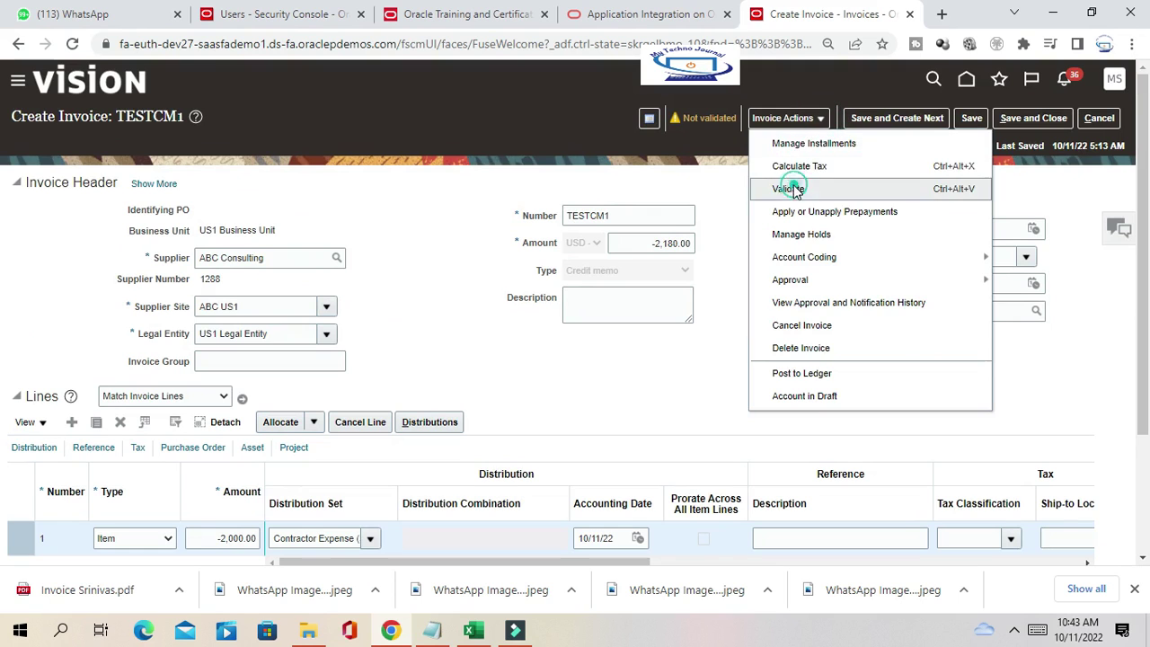
{"action": "left_click", "coordinate": [793, 188]}
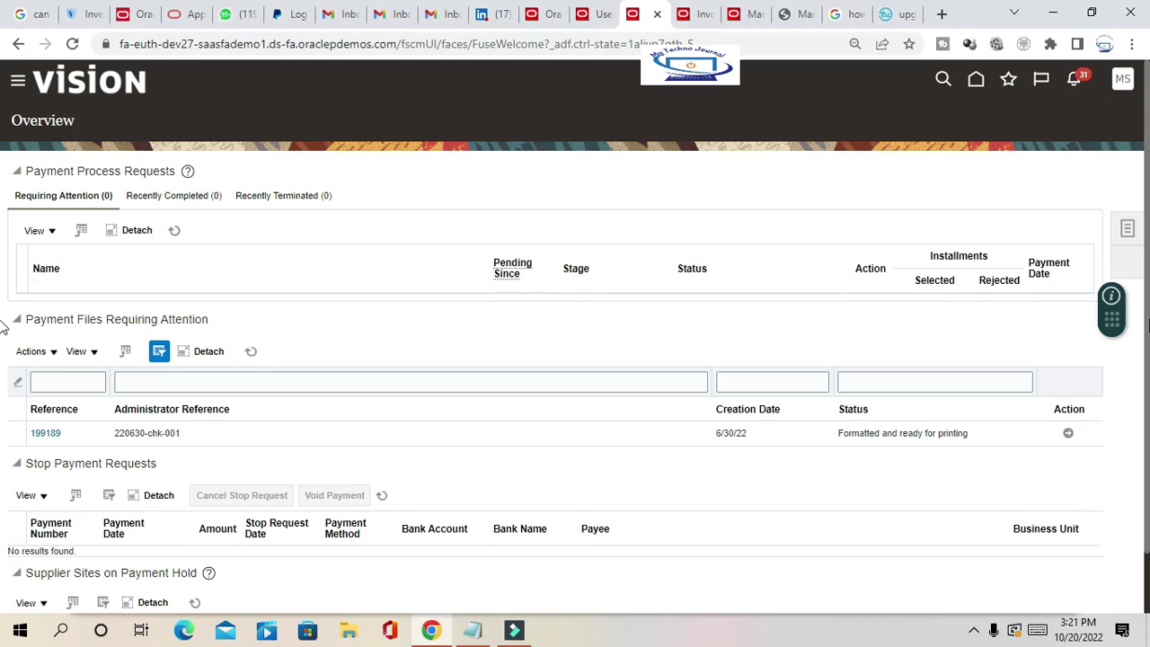
{"action": "left_click", "coordinate": [974, 630]}
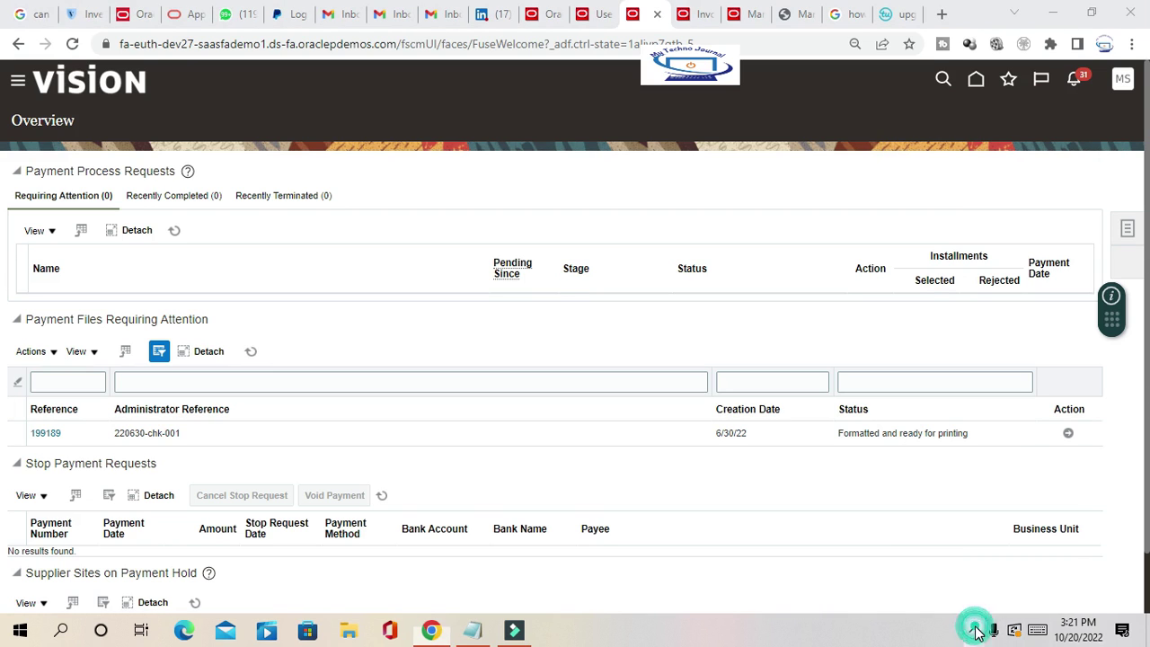
{"action": "left_click", "coordinate": [1028, 495]}
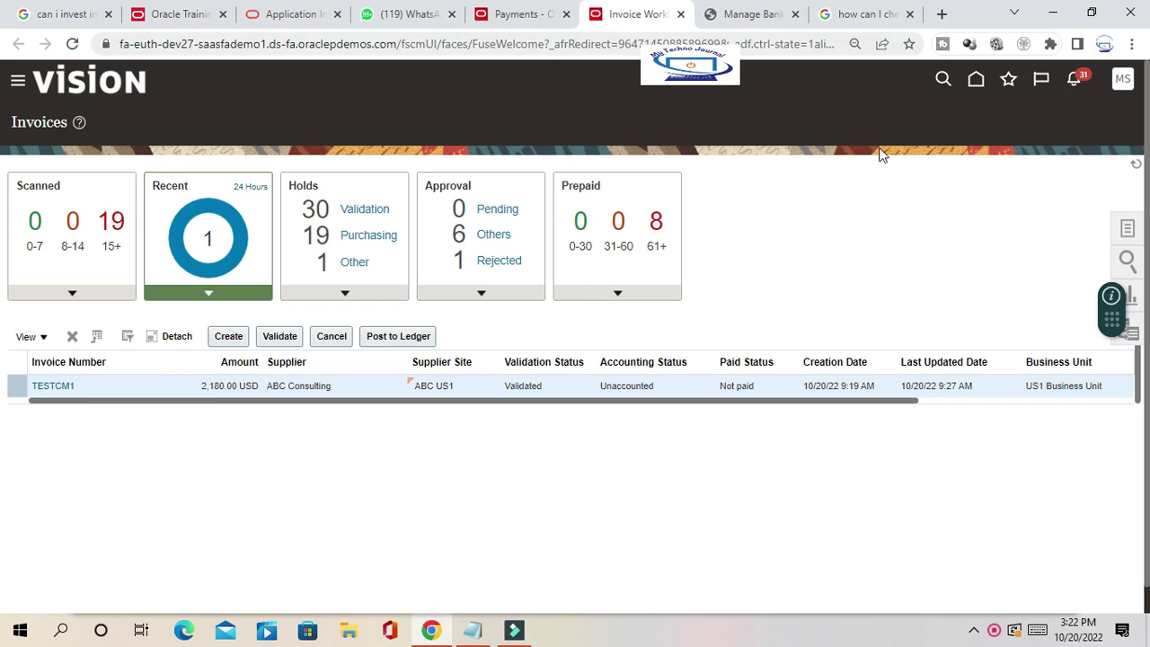
Start a new payment from the Payments overview for US1 Business Unit and supplier ABC Consulting.
{"action": "left_click", "coordinate": [521, 17]}
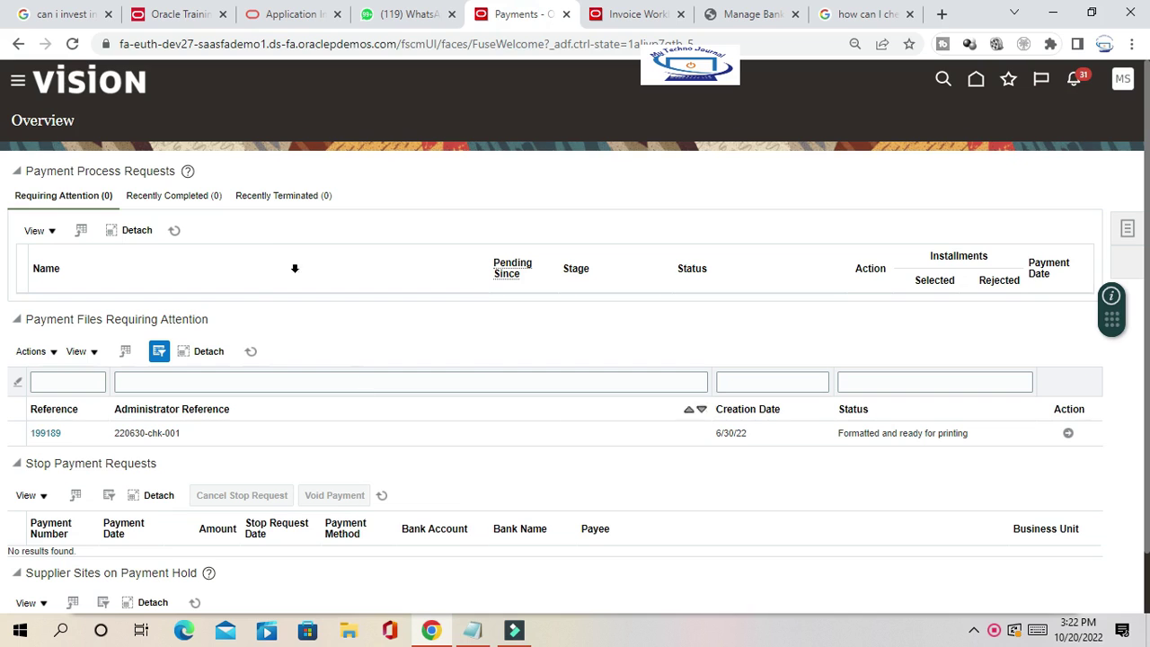
{"action": "left_click", "coordinate": [1126, 230]}
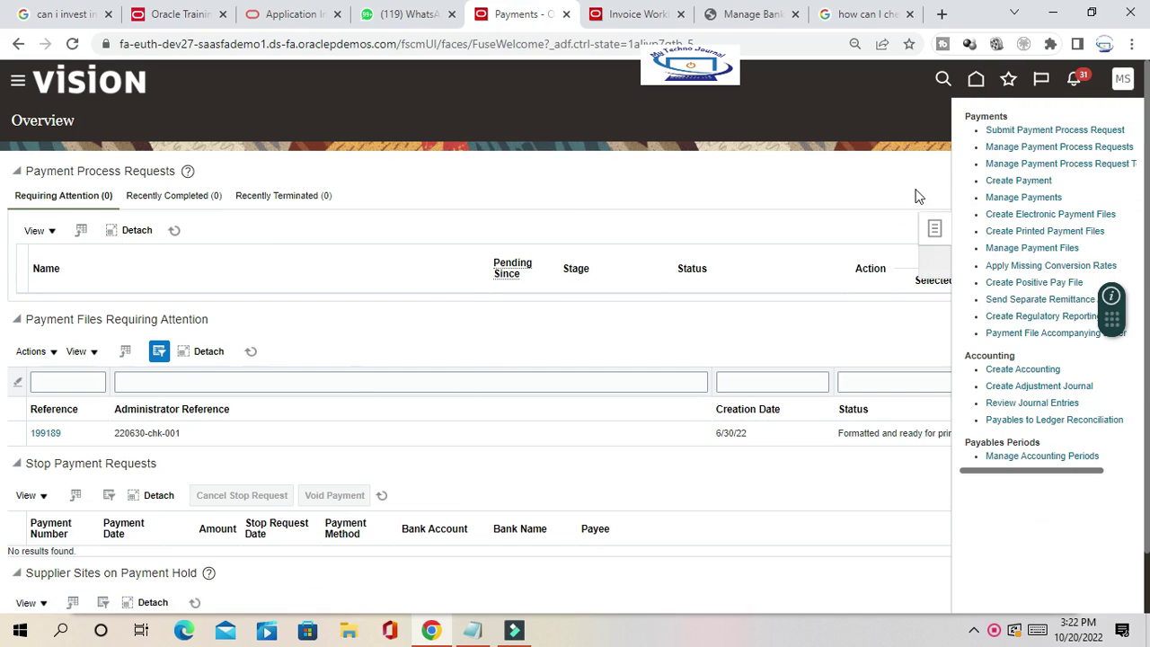
{"action": "left_click", "coordinate": [1018, 181]}
{"action": "left_click", "coordinate": [448, 207]}
{"action": "left_click", "coordinate": [303, 234]}
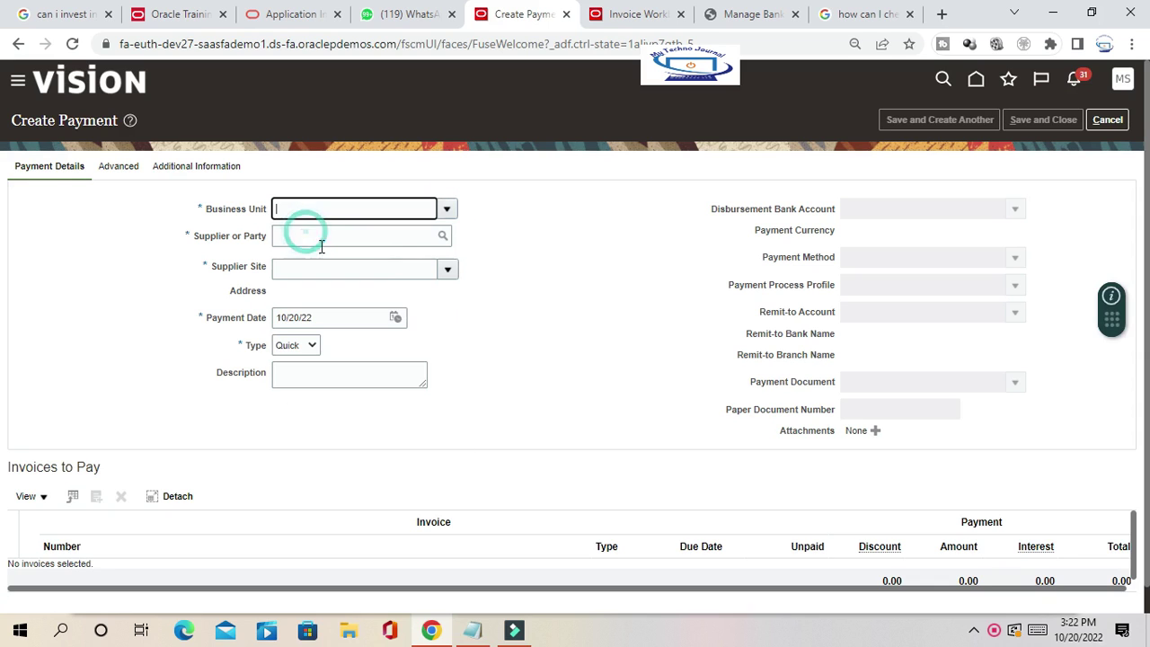
{"action": "left_click", "coordinate": [395, 238]}
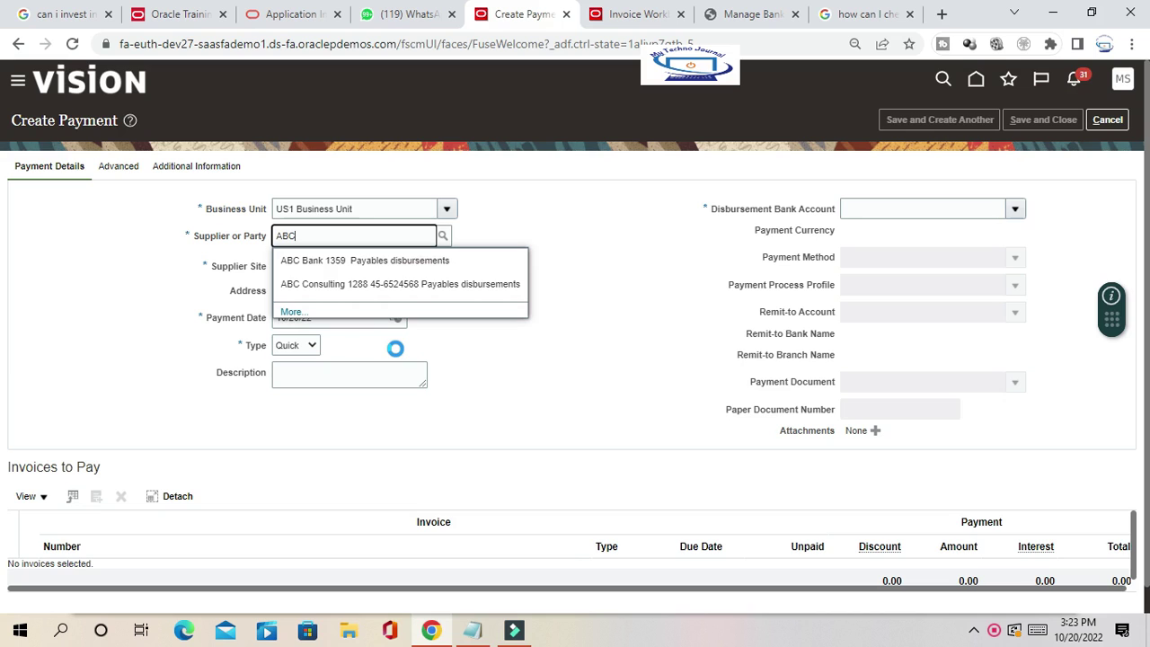
{"action": "left_click", "coordinate": [354, 285]}
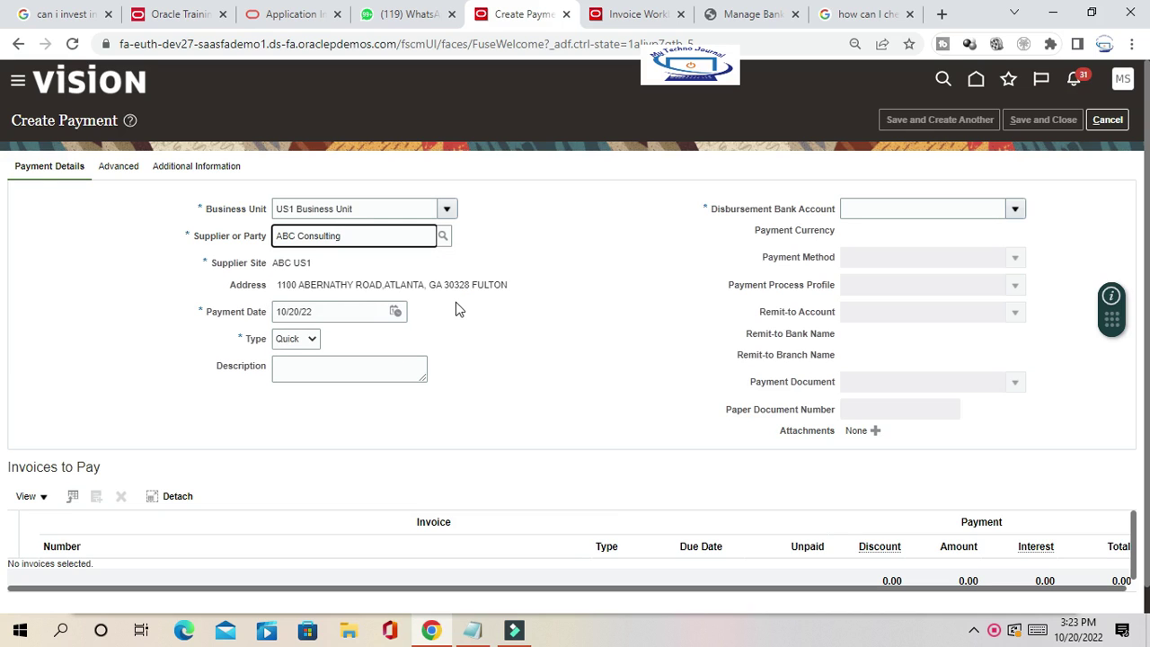
Make the payment a Refund from the BofA disbursement bank account with paper document number 1000.
{"action": "left_click", "coordinate": [304, 343]}
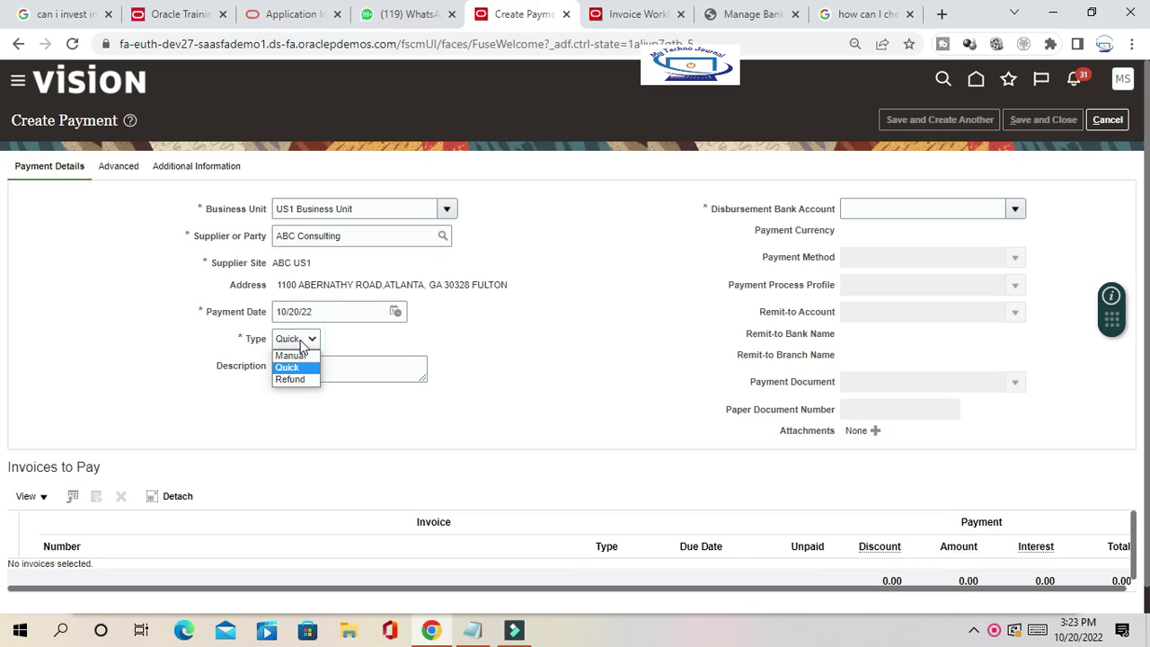
{"action": "left_click", "coordinate": [305, 379]}
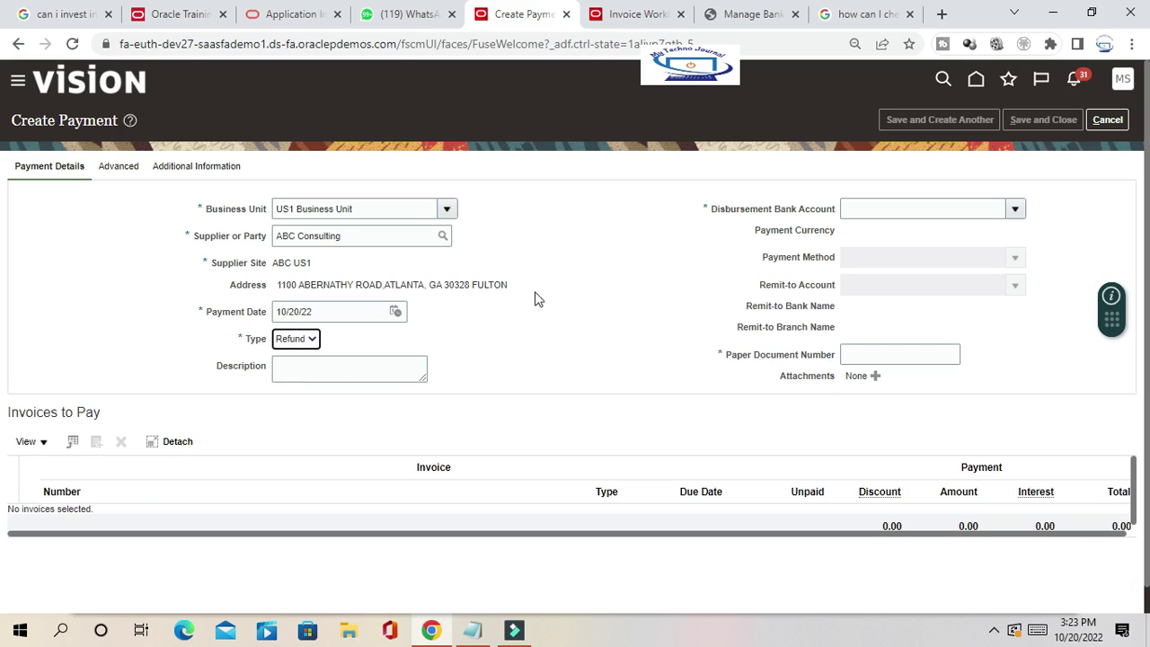
{"action": "left_click", "coordinate": [1015, 210]}
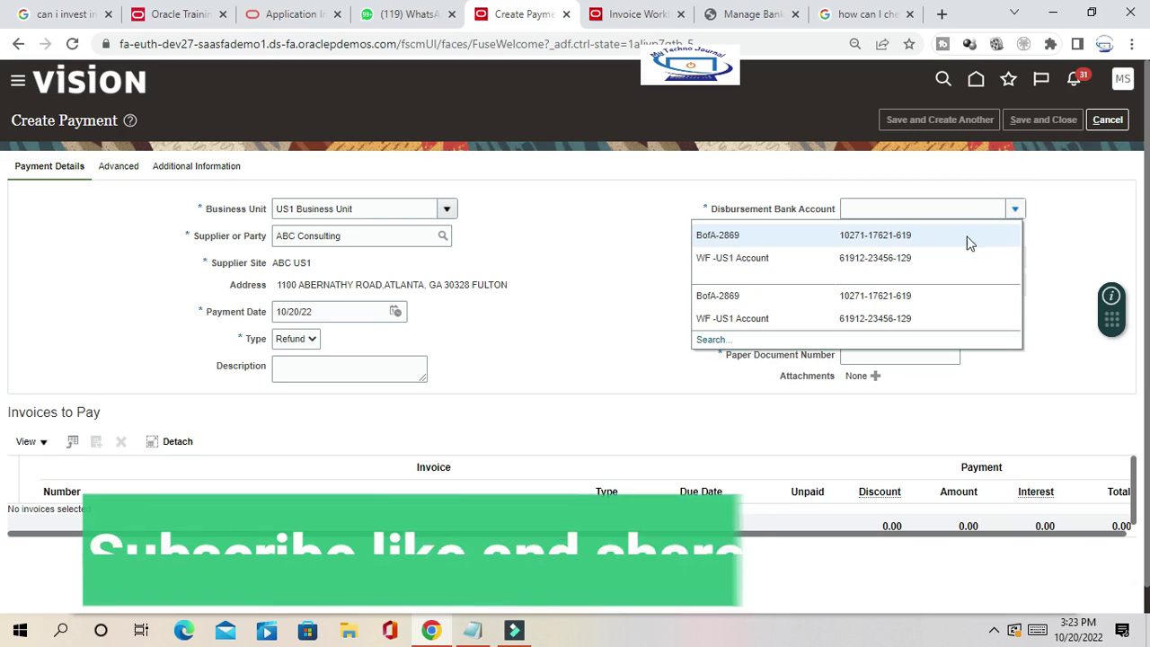
{"action": "left_click", "coordinate": [724, 236]}
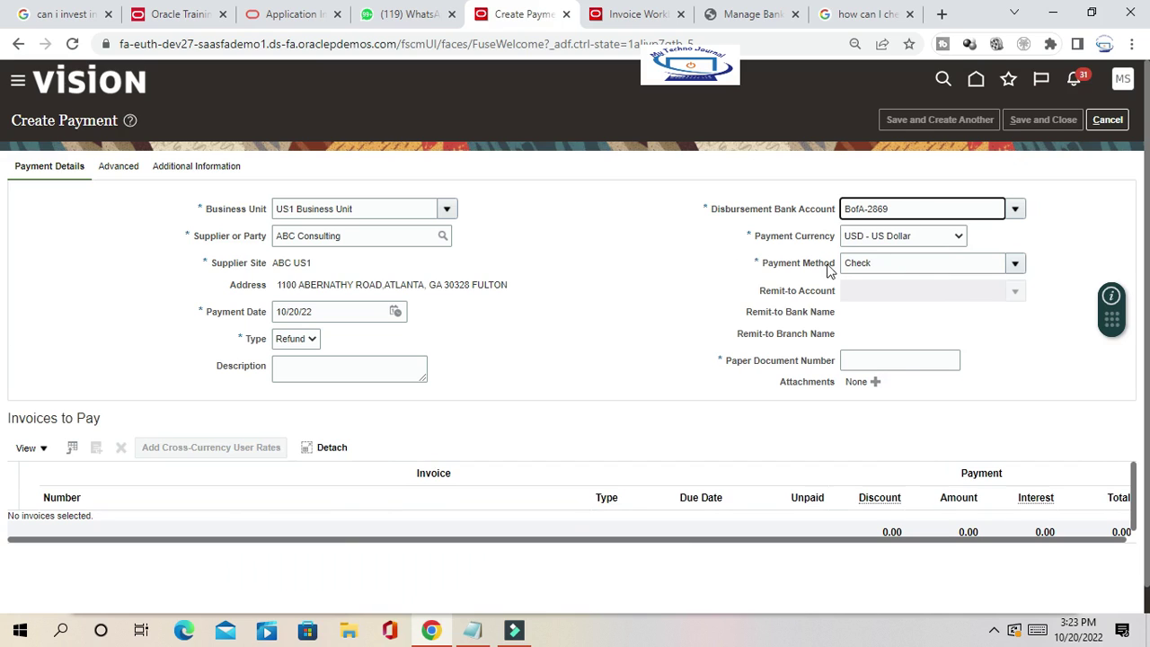
{"action": "left_click", "coordinate": [882, 352]}
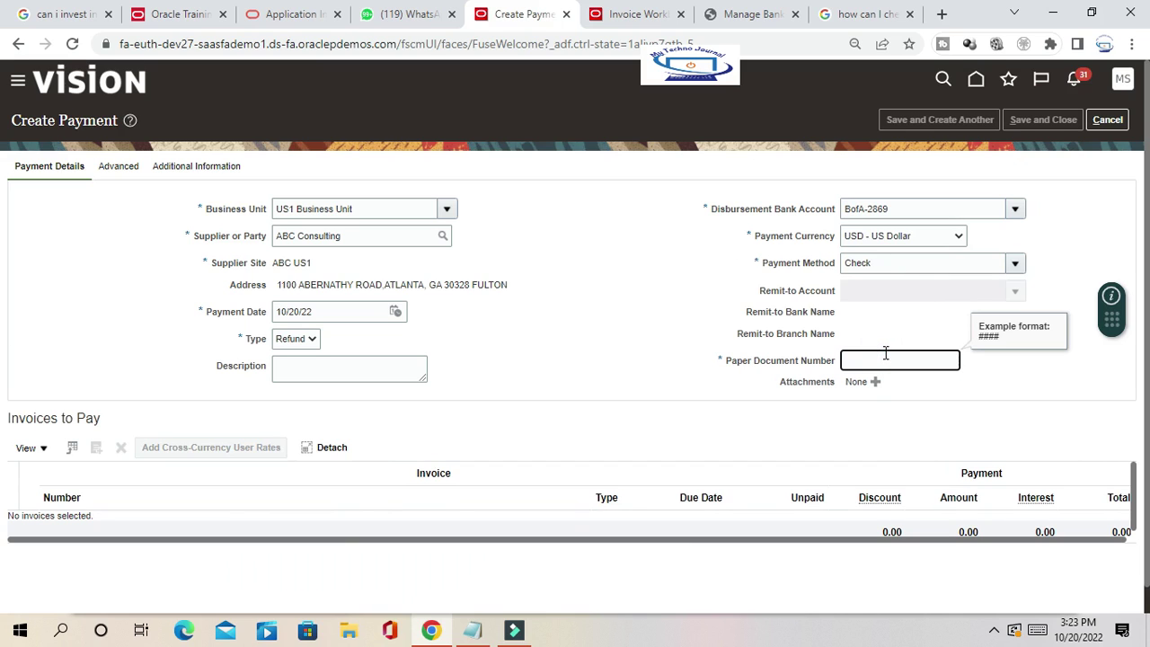
{"action": "type", "text": "1000"}
{"action": "left_click", "coordinate": [1103, 217]}
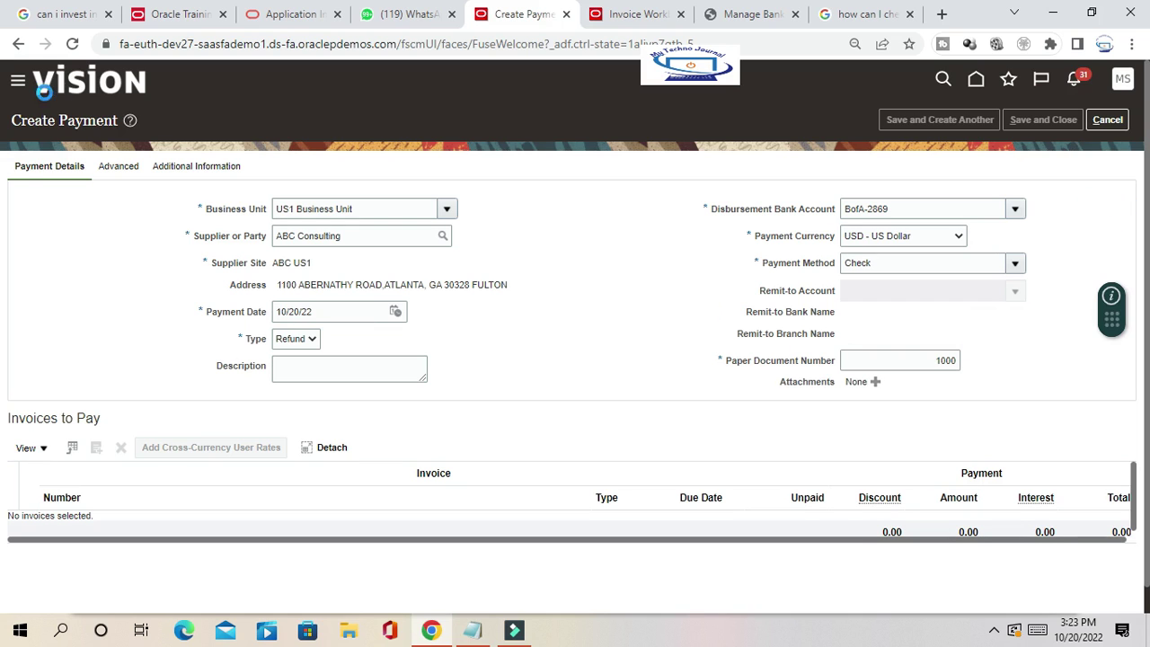
Add credit memo TESTCM2 to the refund's invoices to pay.
{"action": "scroll", "coordinate": [584, 296], "scroll_direction": "down", "scroll_amount": 1}
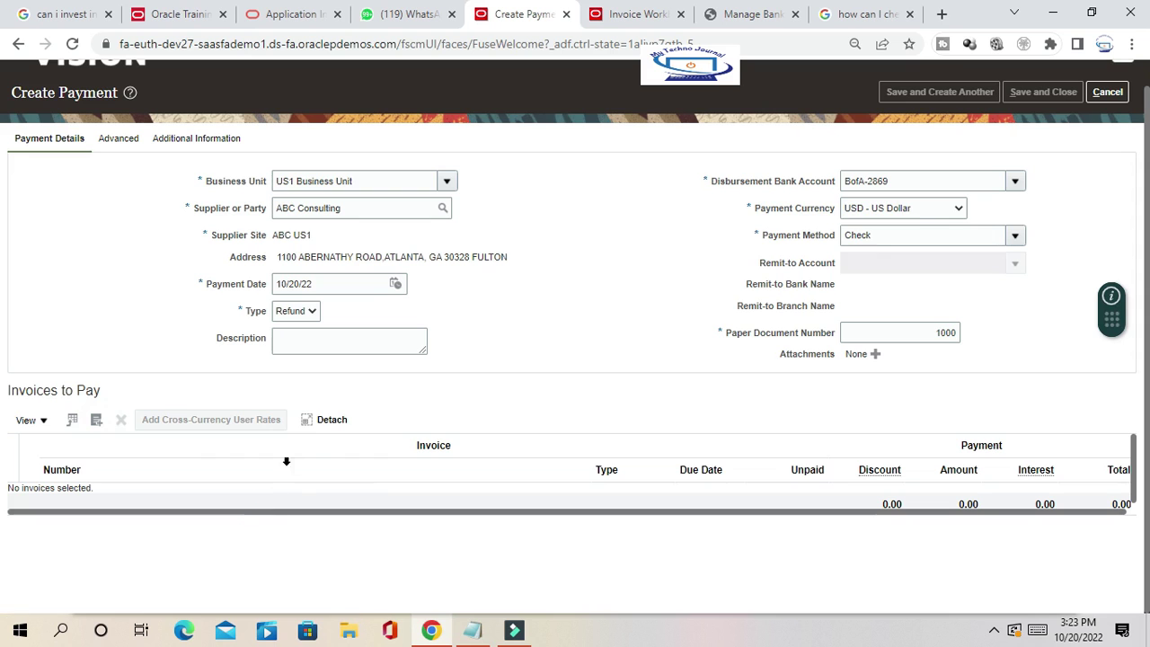
{"action": "left_click", "coordinate": [303, 418]}
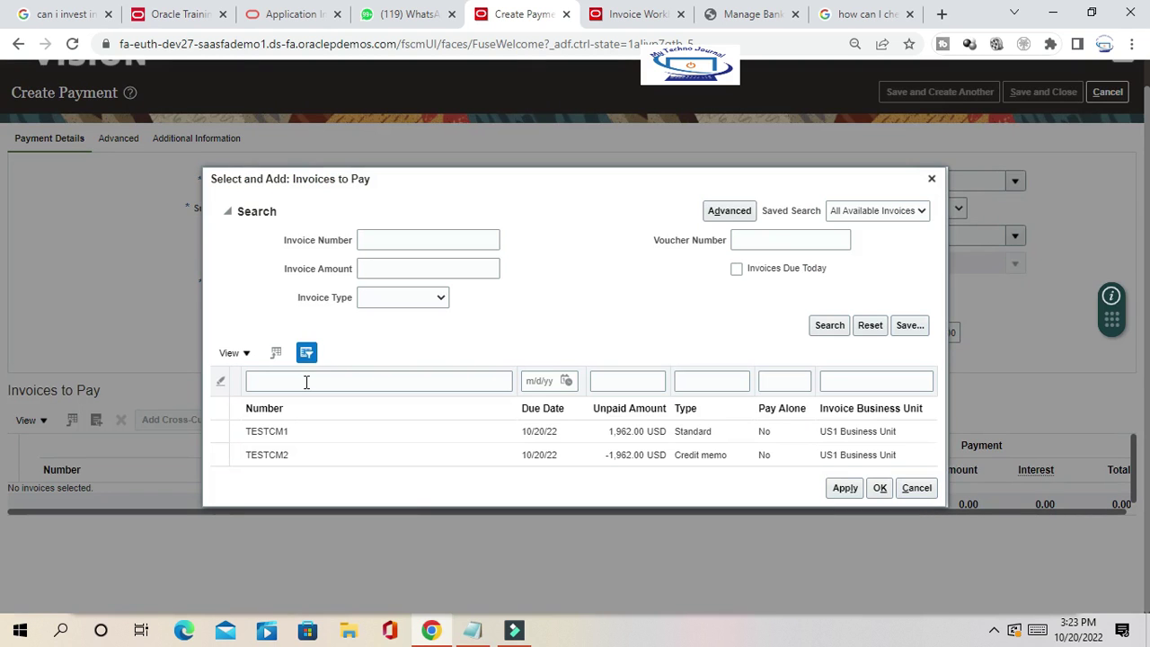
{"action": "left_click_drag", "start_coordinate": [514, 189], "coordinate": [385, 113]}
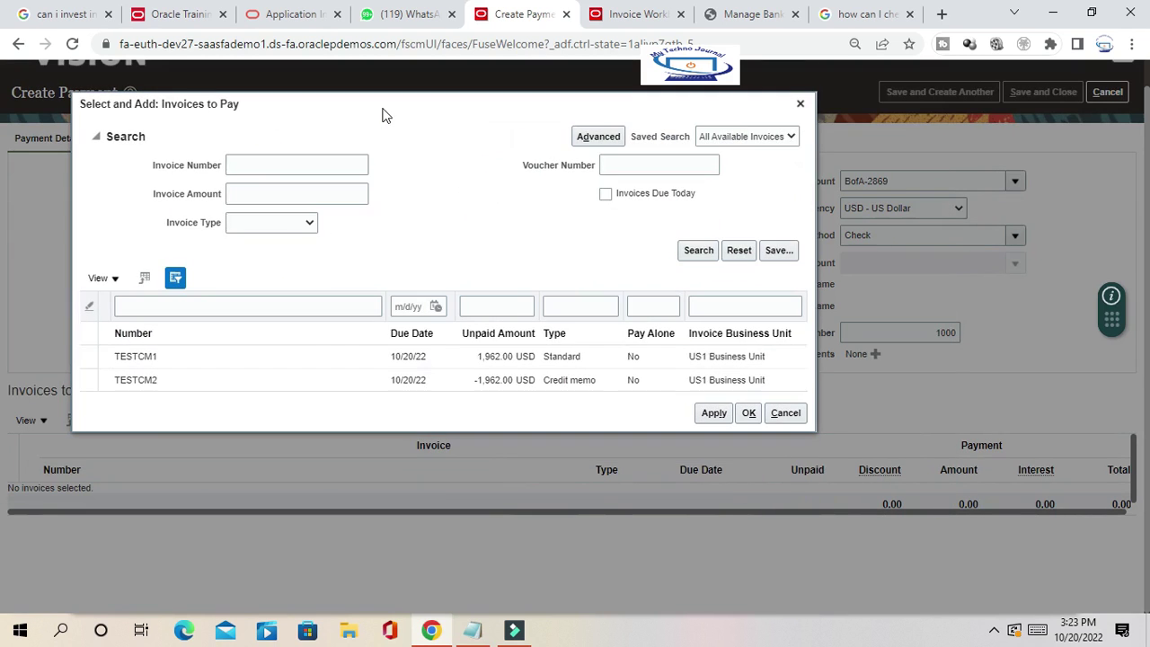
{"action": "left_click", "coordinate": [164, 386]}
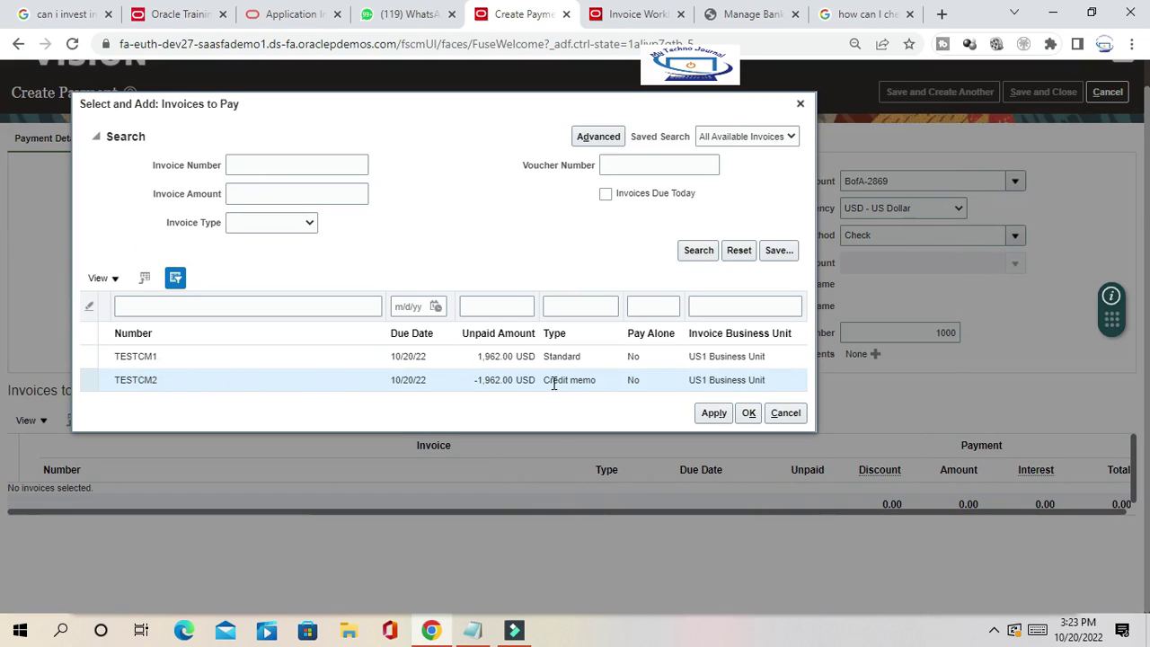
{"action": "left_click_drag", "start_coordinate": [545, 381], "coordinate": [593, 380]}
{"action": "left_click", "coordinate": [749, 412]}
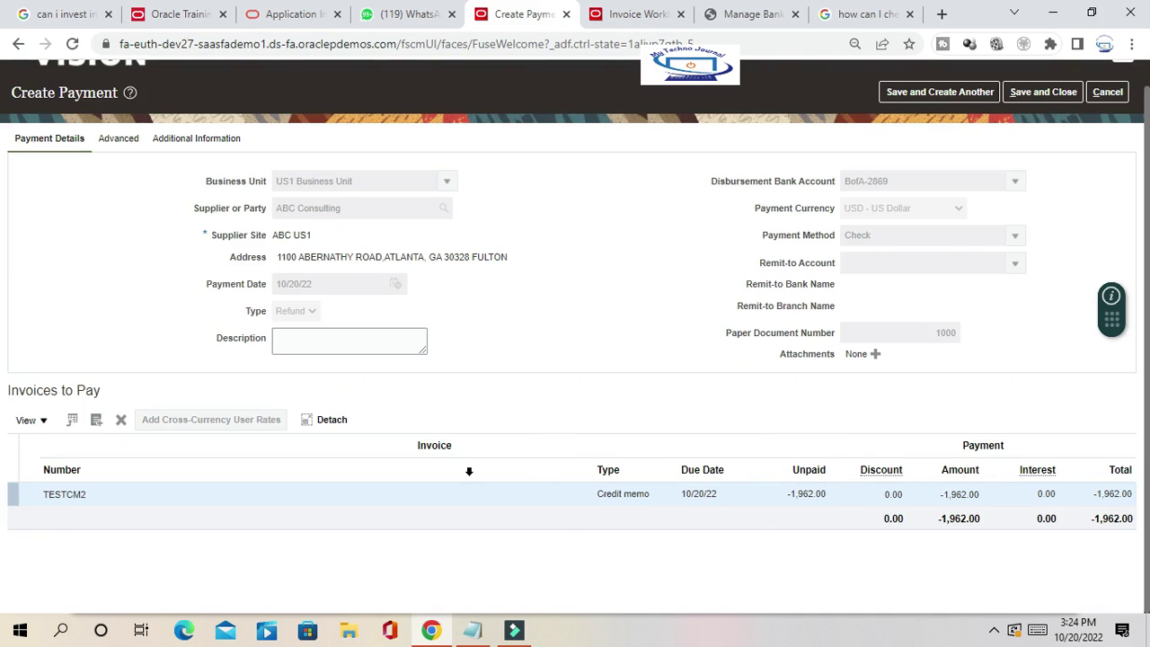
Check the payment amounts on the TESTCM2 row, then save and close the refund payment.
{"action": "left_click", "coordinate": [128, 510]}
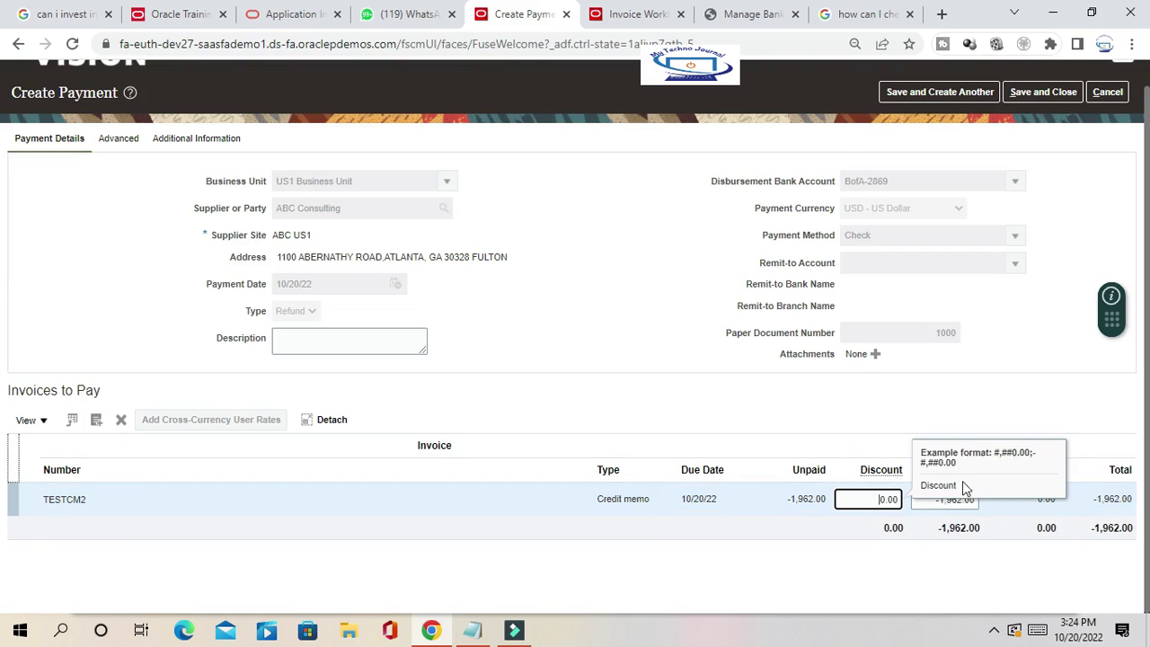
{"action": "scroll", "coordinate": [981, 390], "scroll_direction": "up", "scroll_amount": 1}
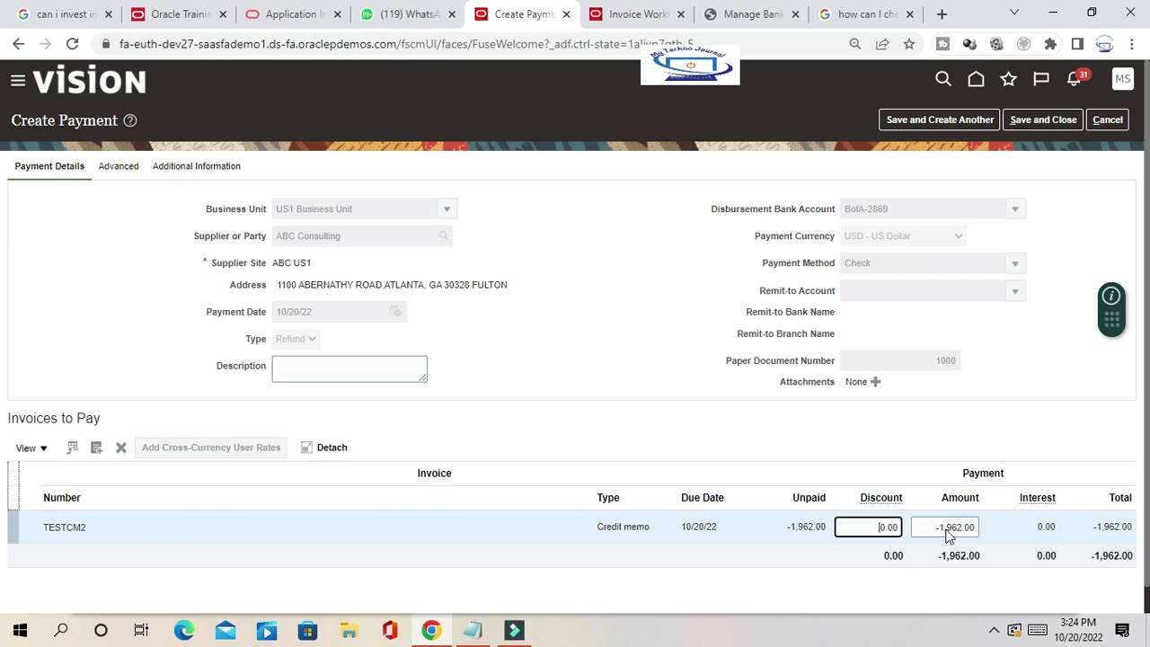
{"action": "left_click", "coordinate": [1043, 123]}
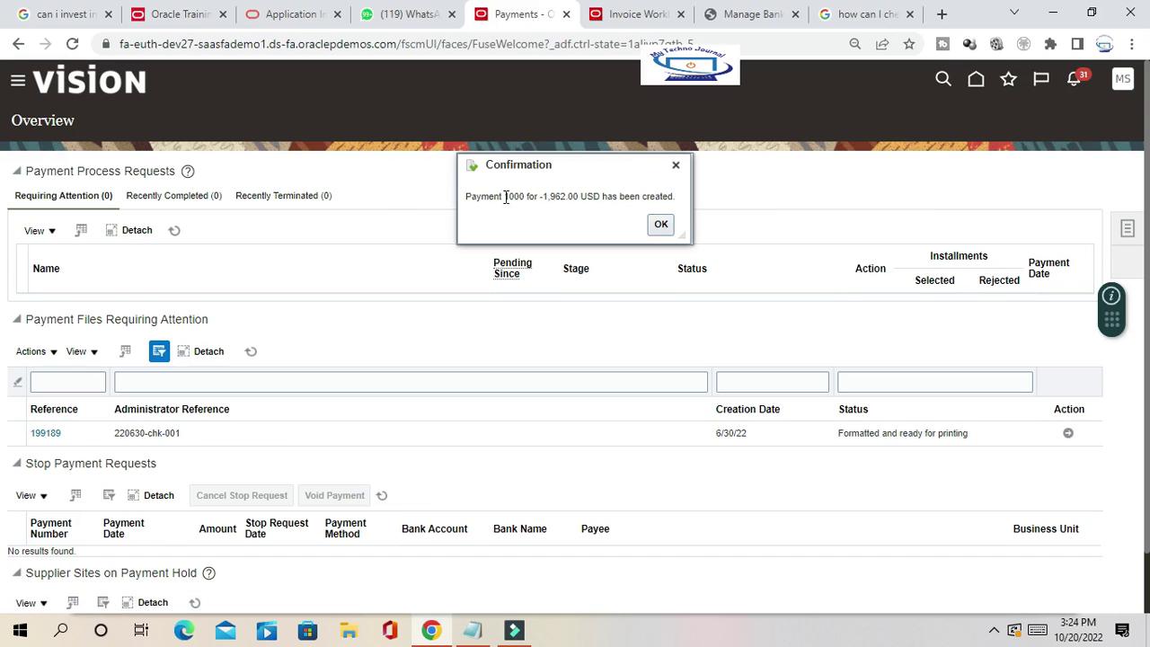
{"action": "left_click", "coordinate": [660, 223]}
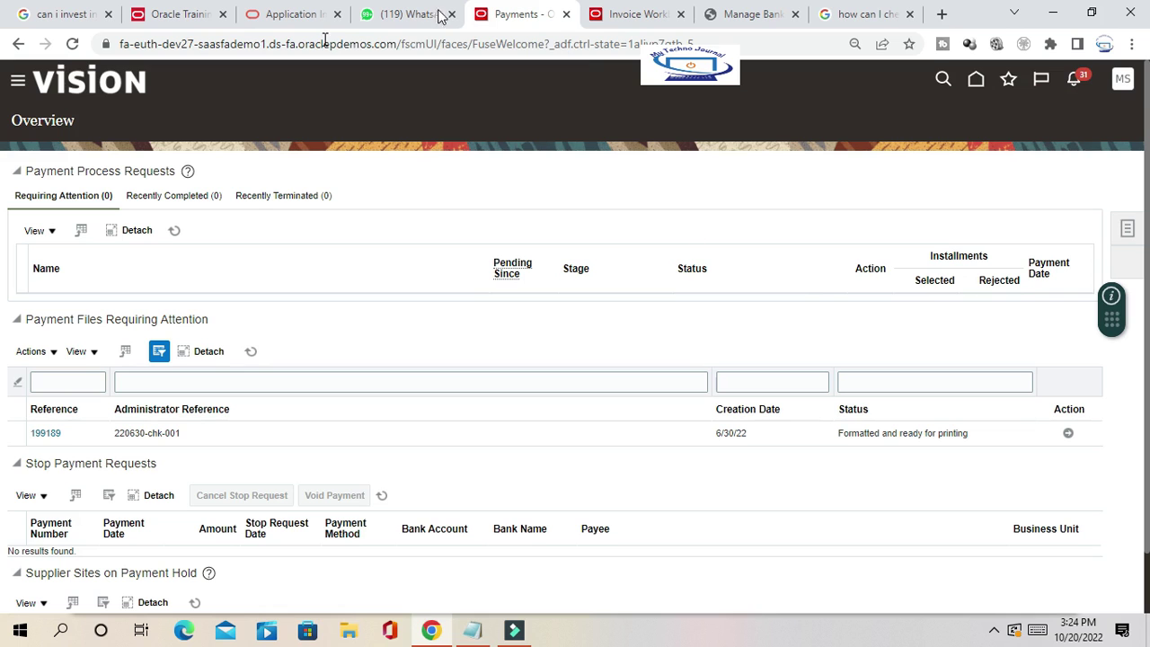
Find credit memo TESTCM2 in Manage Invoices by invoice number and review its details and status summary.
{"action": "key", "text": "ctrl+Tab"}
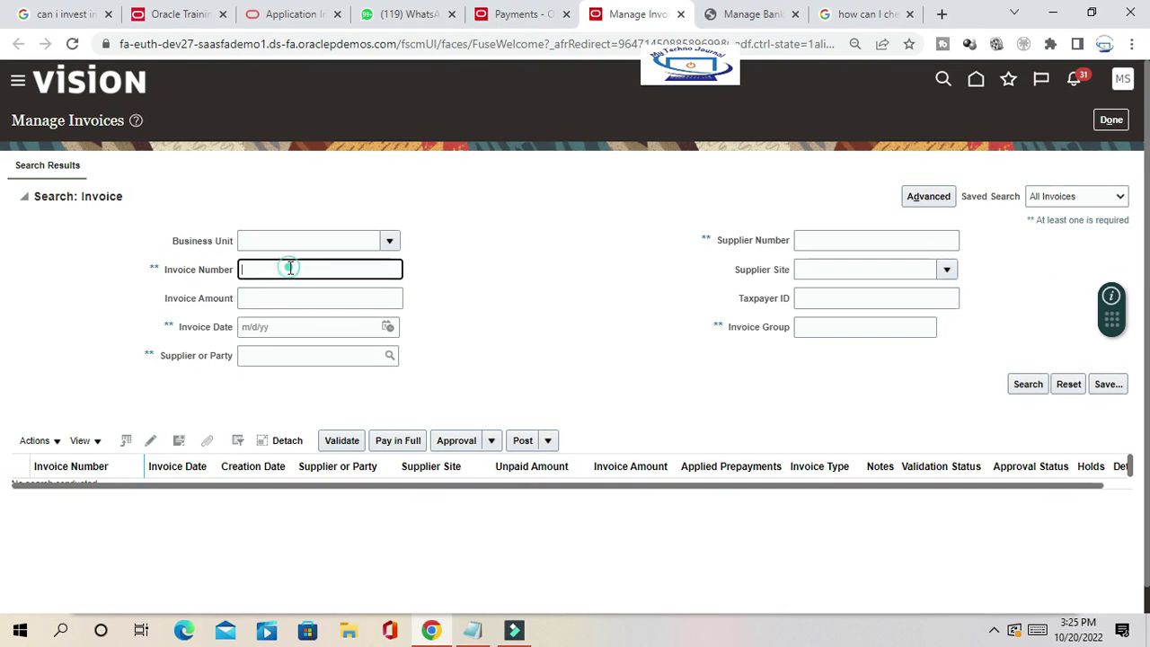
{"action": "type", "text": "TESTCM2"}
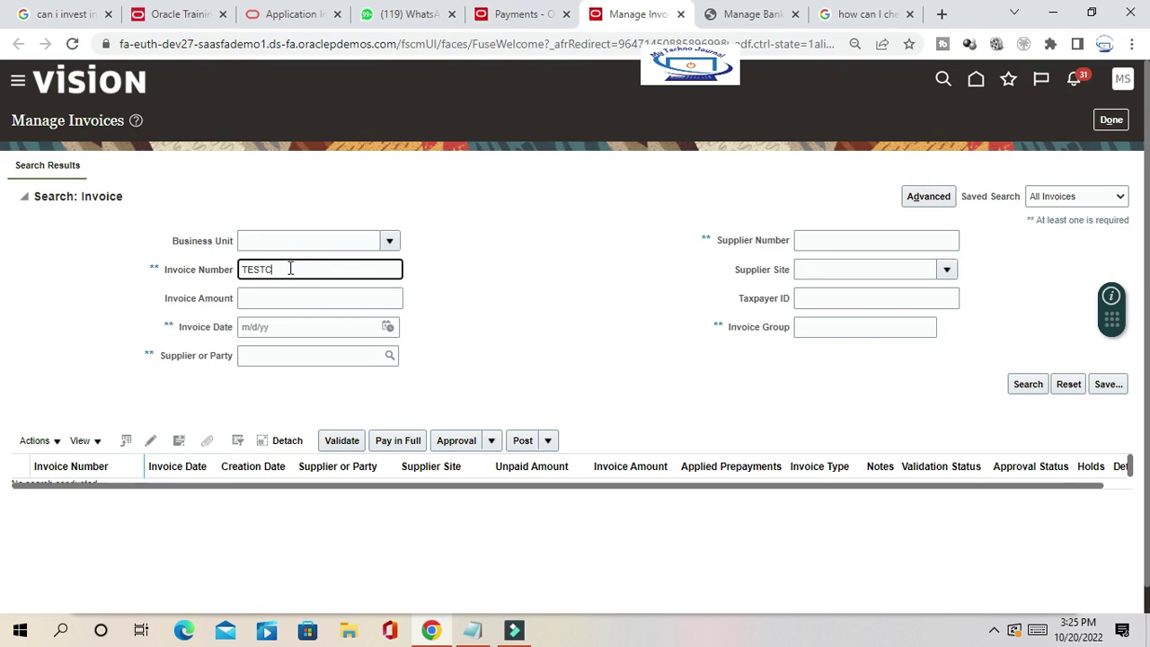
{"action": "left_click", "coordinate": [1026, 385]}
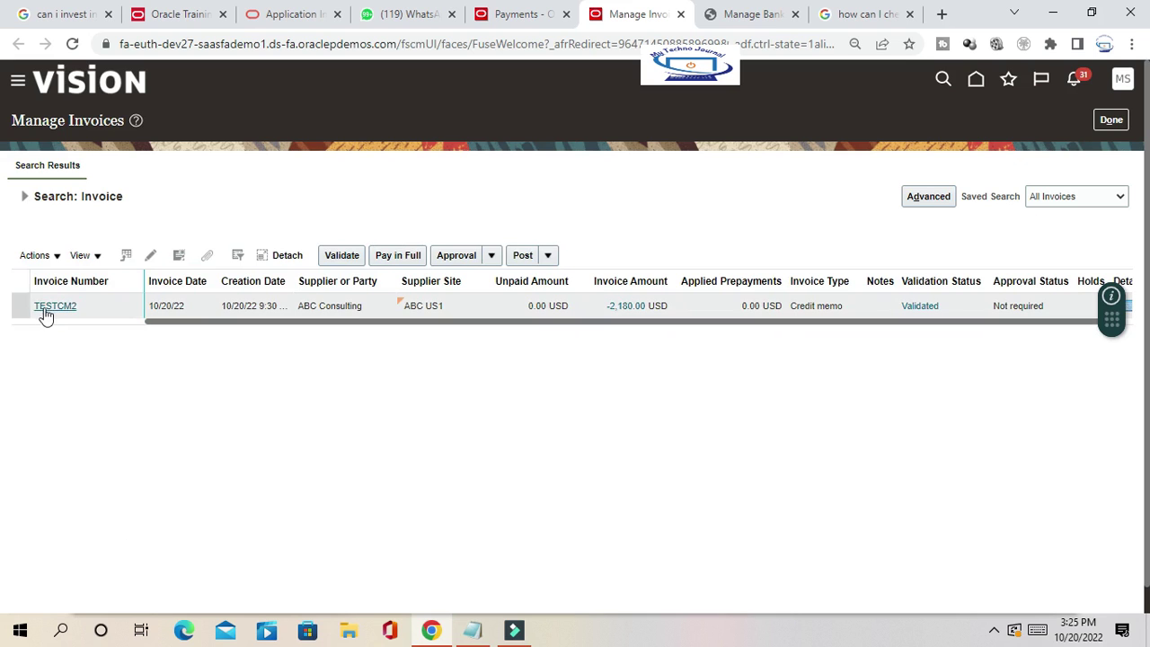
{"action": "left_click", "coordinate": [45, 306]}
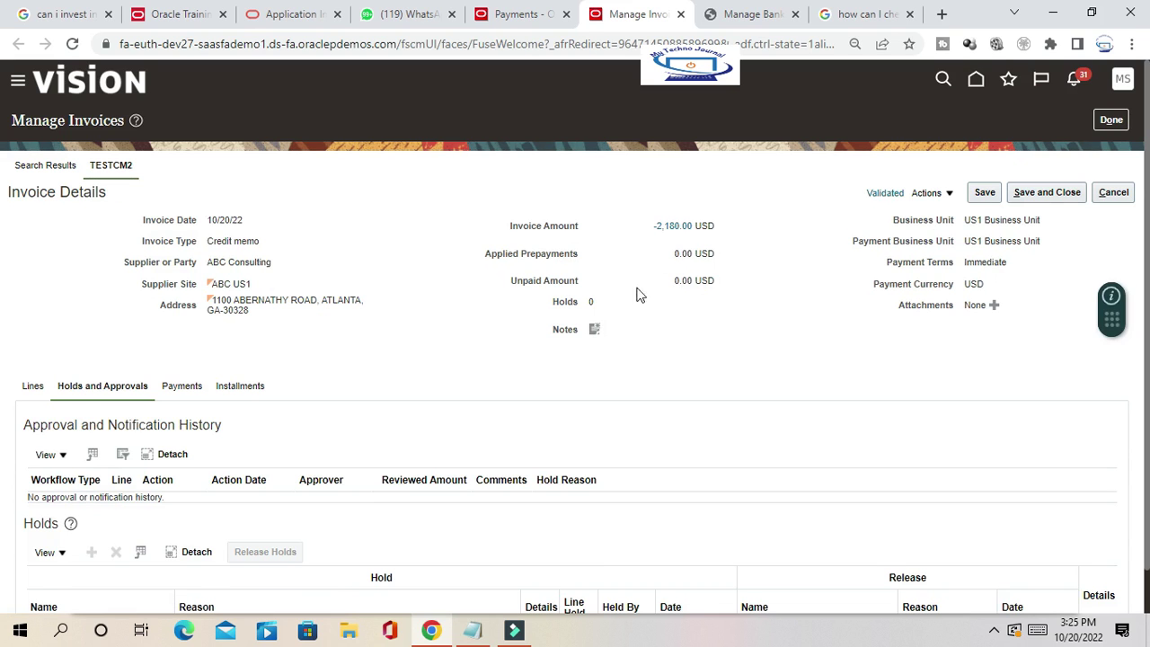
{"action": "left_click", "coordinate": [886, 196]}
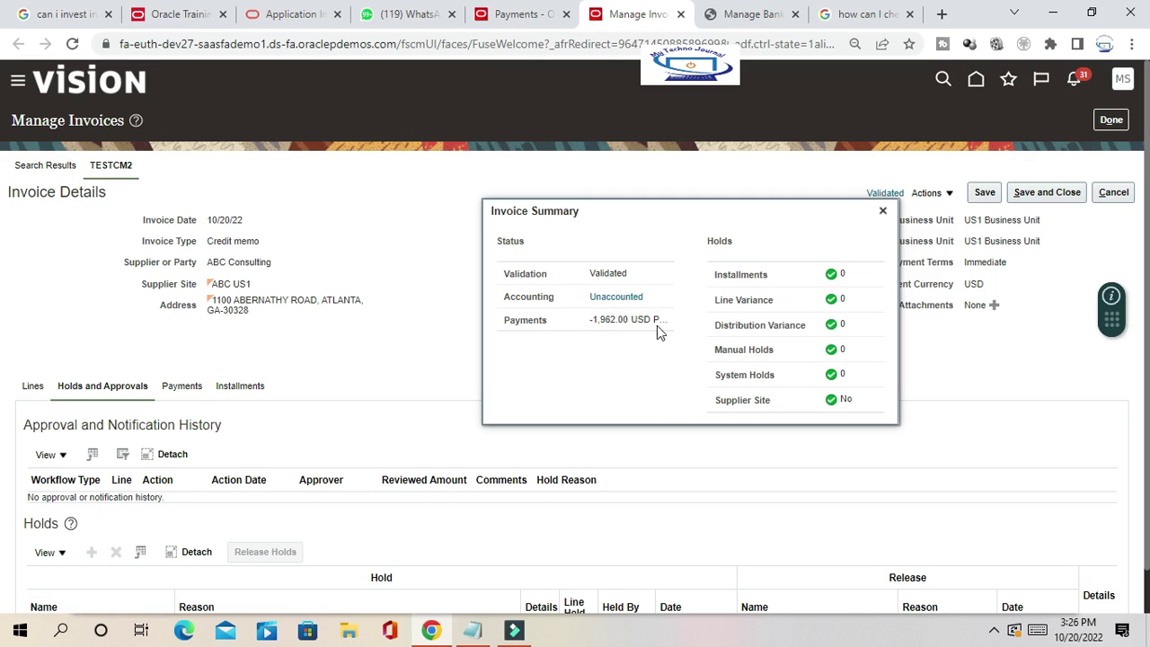
{"action": "left_click", "coordinate": [882, 210]}
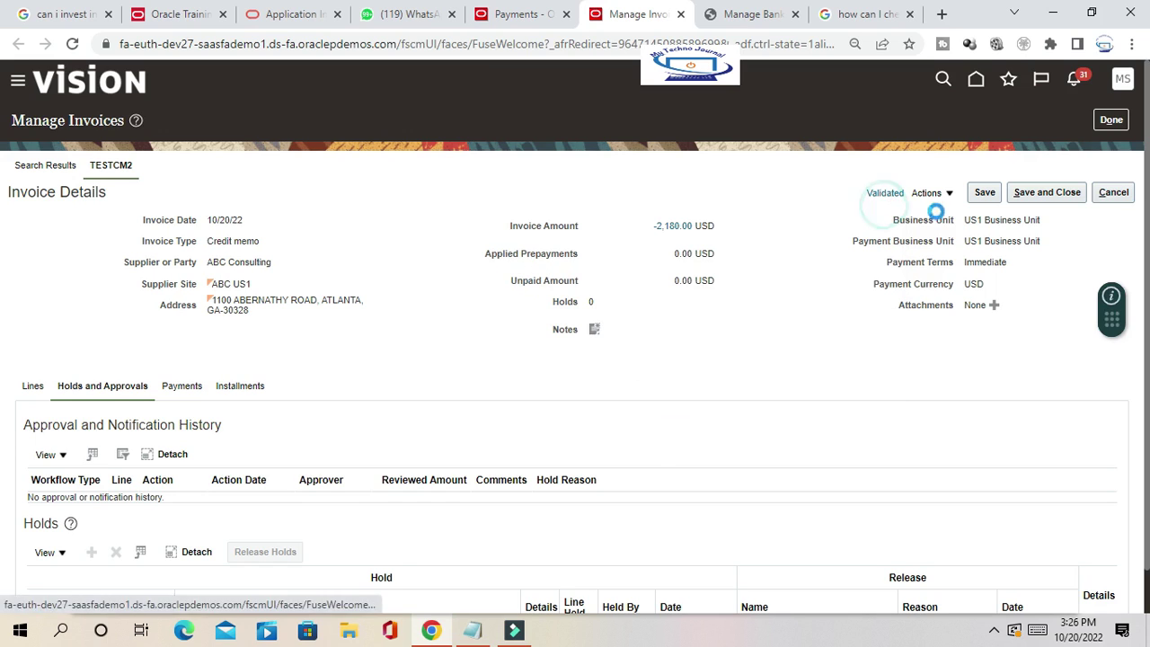